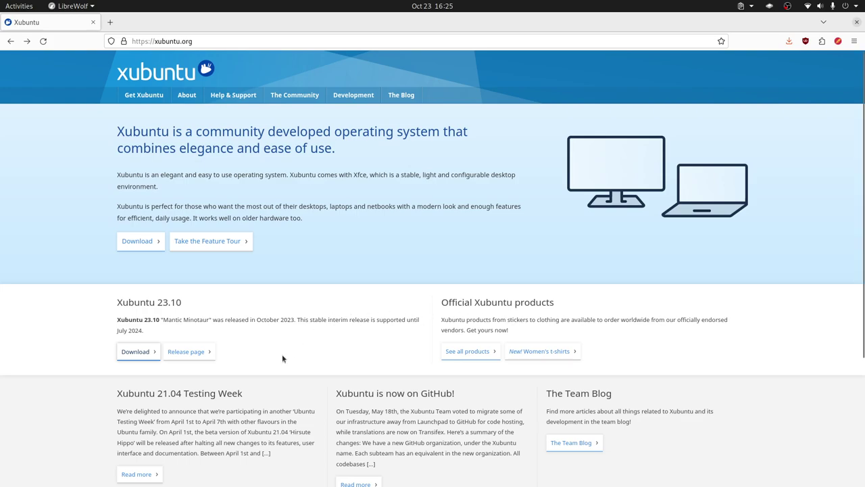
# Follow the Download link under Xubuntu 23.10 on the xubuntu.org home page.
pyautogui.click(145, 353)
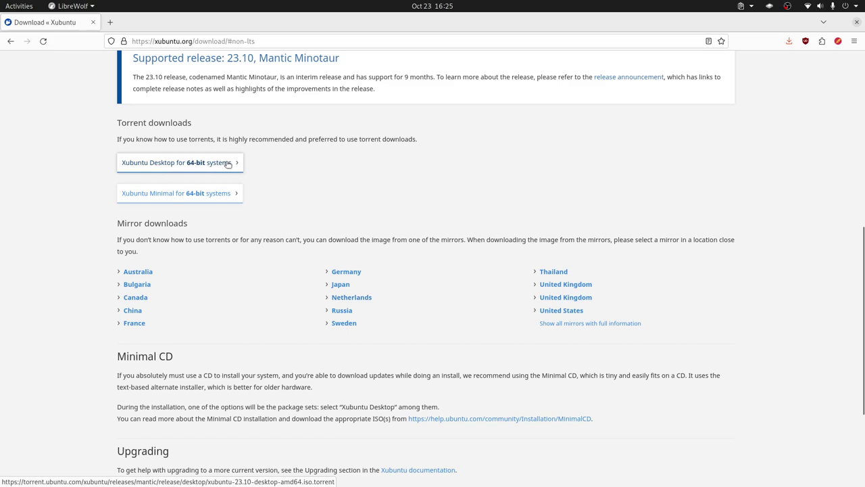
# Open the United States mirror's Xubuntu 23.10 file listing, then switch to VirtualBox Manager with Alt+Tab.
pyautogui.click(579, 316)
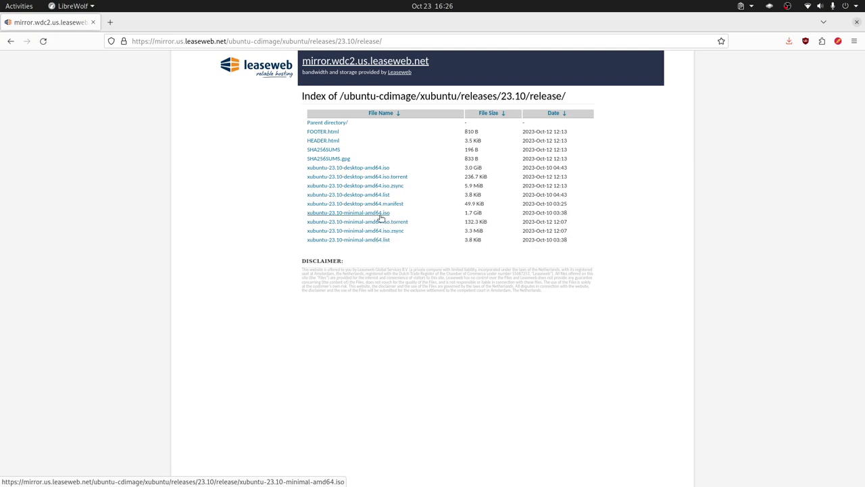
pyautogui.hotkey('alt', 'Tab')
pyautogui.hotkey('alt', 'Tab')
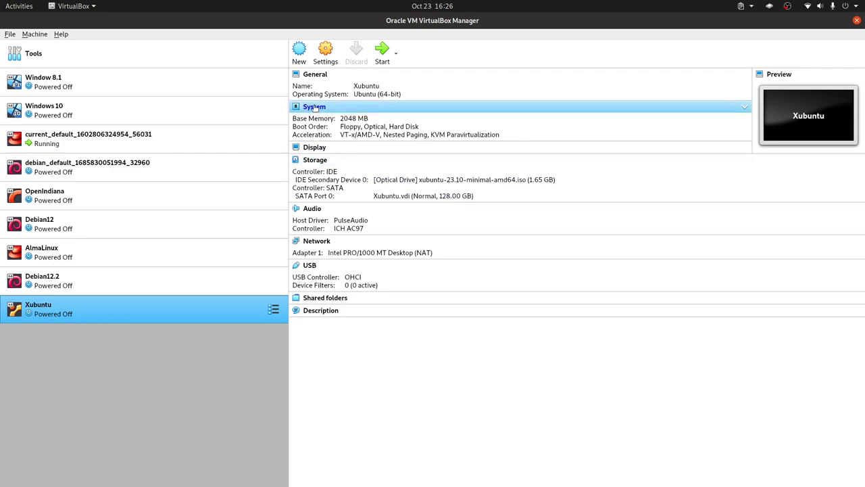
# Review the Xubuntu VM's System > Processor settings, then boot the VM to the GRUB menu.
pyautogui.click(420, 127)
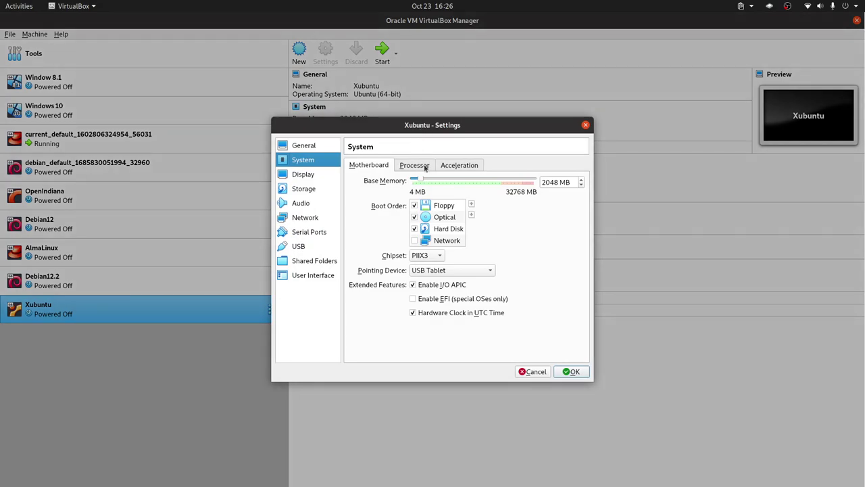
pyautogui.click(426, 168)
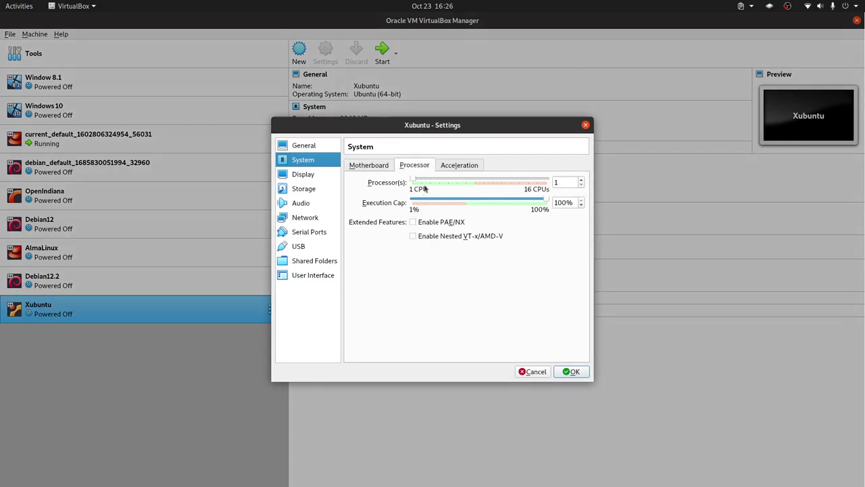
pyautogui.click(573, 373)
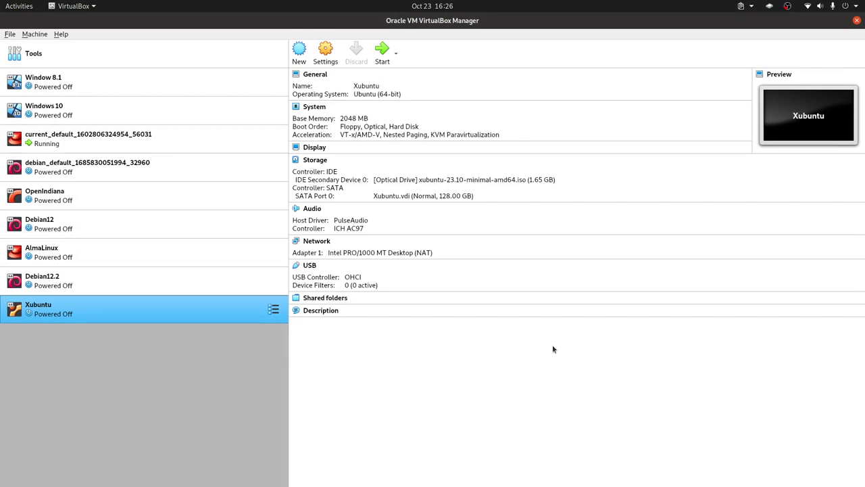
pyautogui.doubleClick(188, 305)
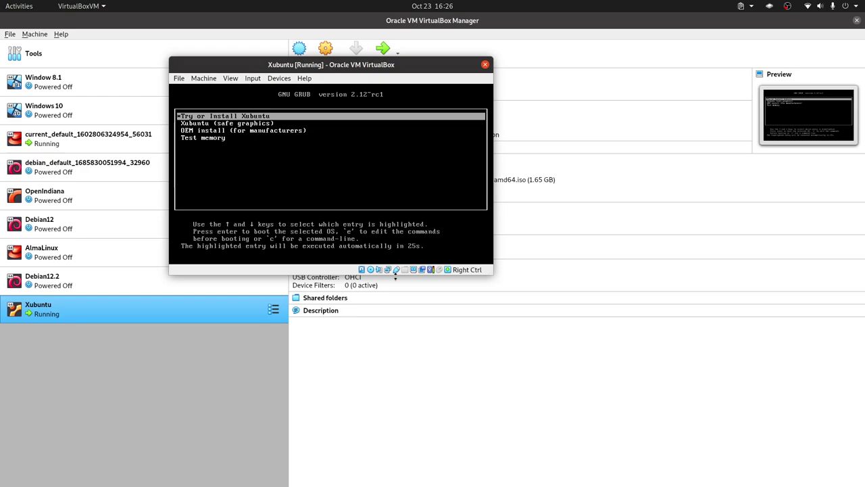
# Boot the 'Try or Install Xubuntu' GRUB entry and wait for the installer Welcome screen.
pyautogui.press('Return')
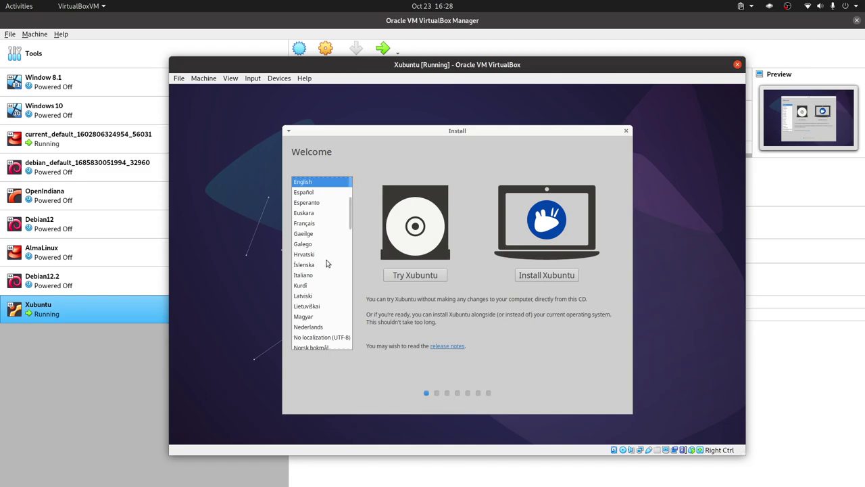
# Start Install Xubuntu with the 'English (US, intl., with dead keys)' keyboard layout.
pyautogui.click(548, 277)
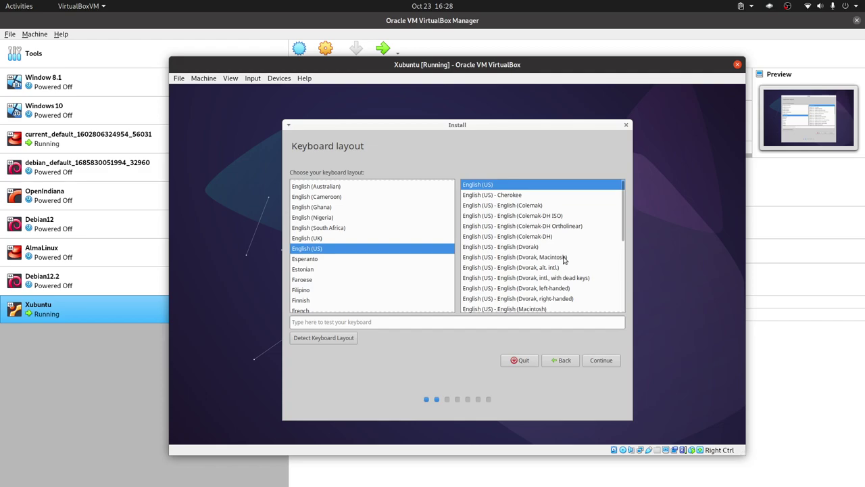
pyautogui.scroll(-3, 565, 259)
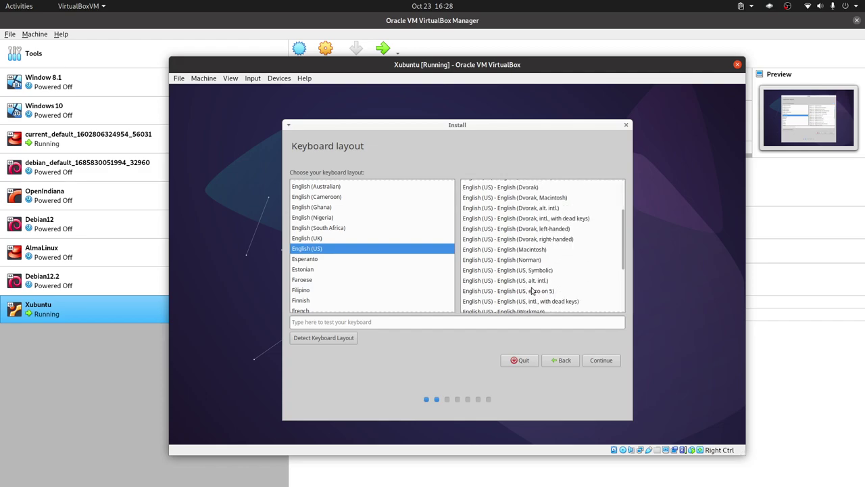
pyautogui.click(551, 305)
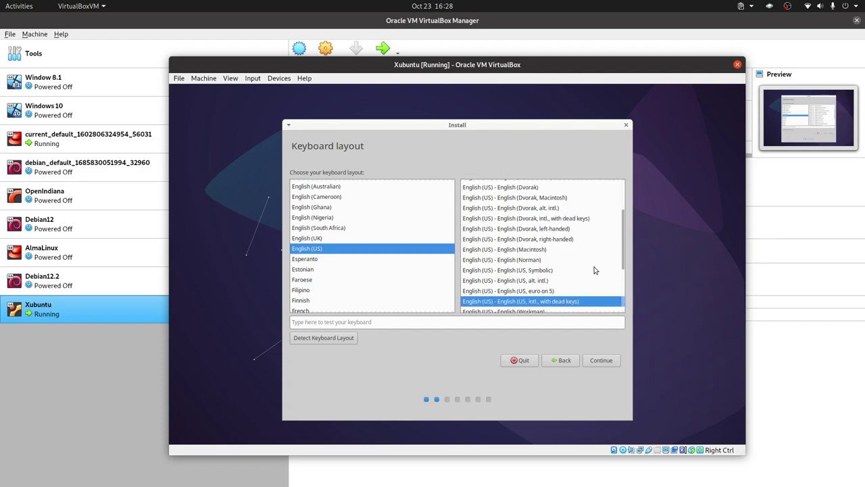
pyautogui.click(601, 360)
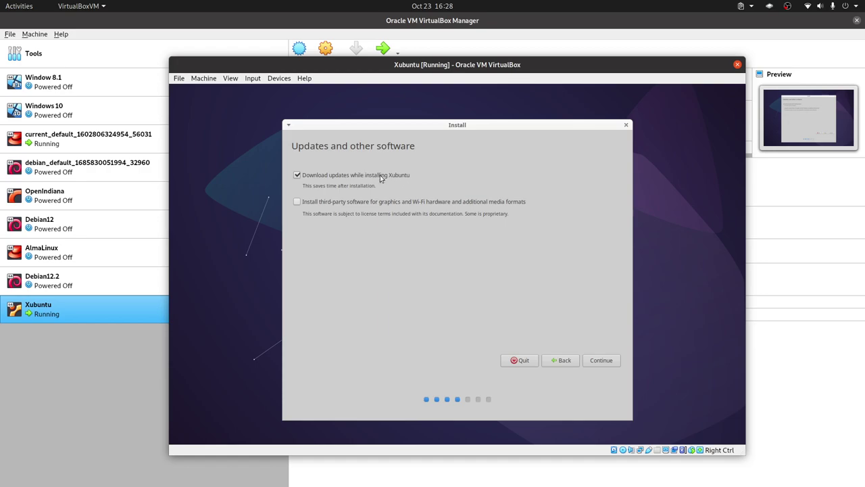
# Keep 'Download updates while installing' enabled, then bring up the Advanced Features disk options.
pyautogui.click(601, 362)
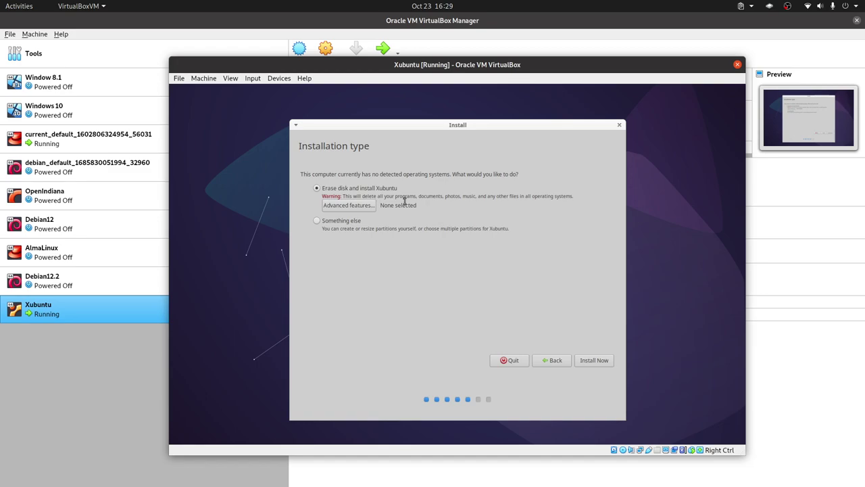
pyautogui.click(365, 206)
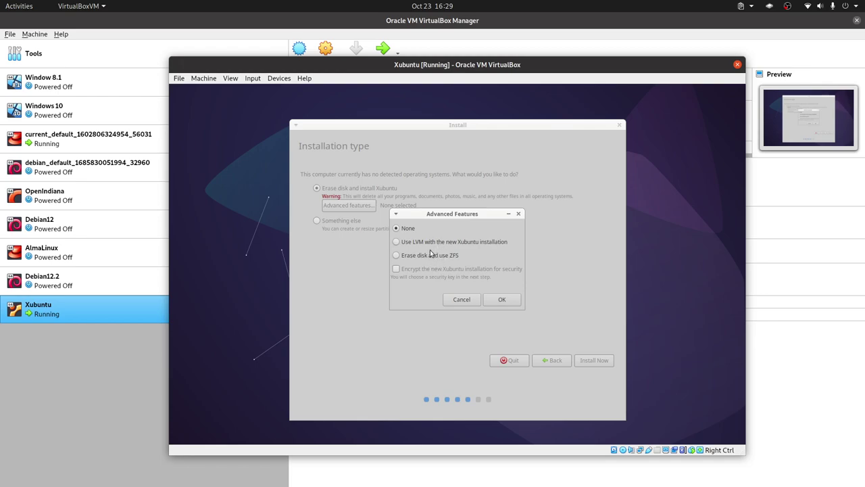
# Cancel Advanced Features and choose 'Something else' to partition /dev/sda manually.
pyautogui.click(449, 300)
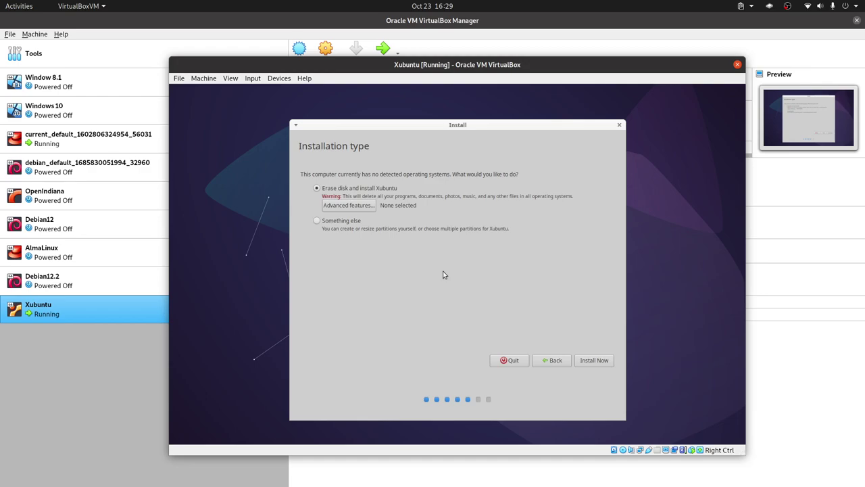
pyautogui.click(347, 223)
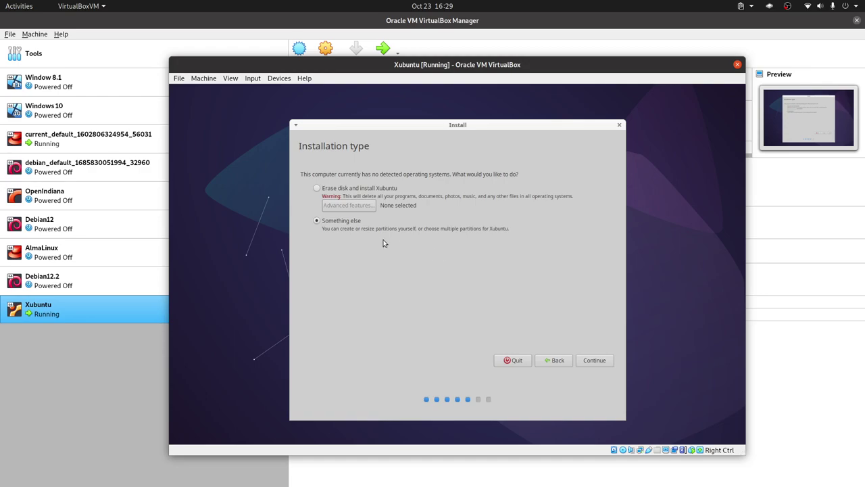
pyautogui.click(592, 361)
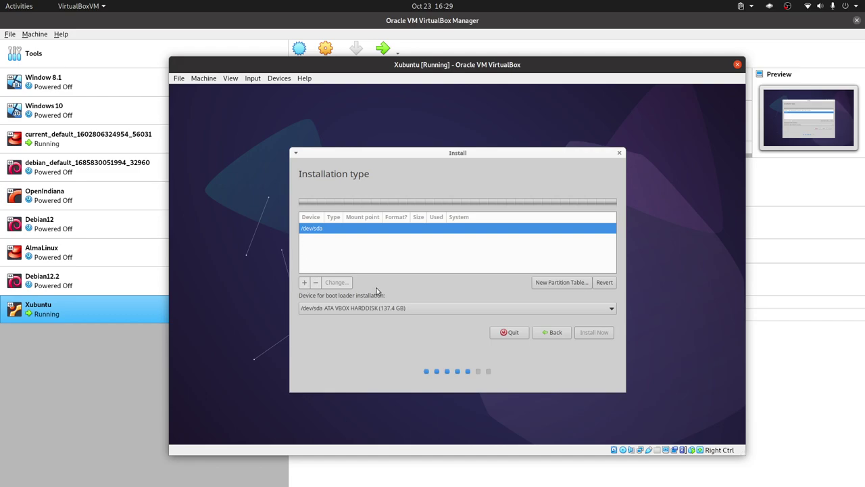
# Give /dev/sda a new empty partition table and add a partition in its free space.
pyautogui.click(577, 285)
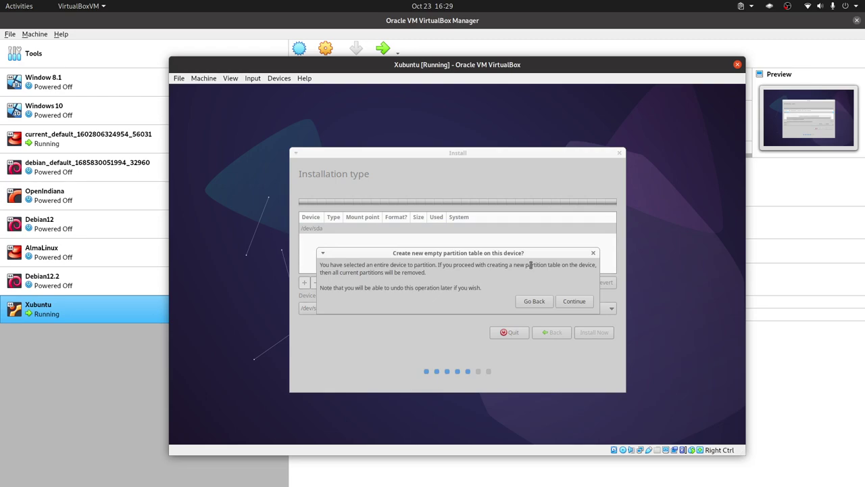
pyautogui.click(583, 303)
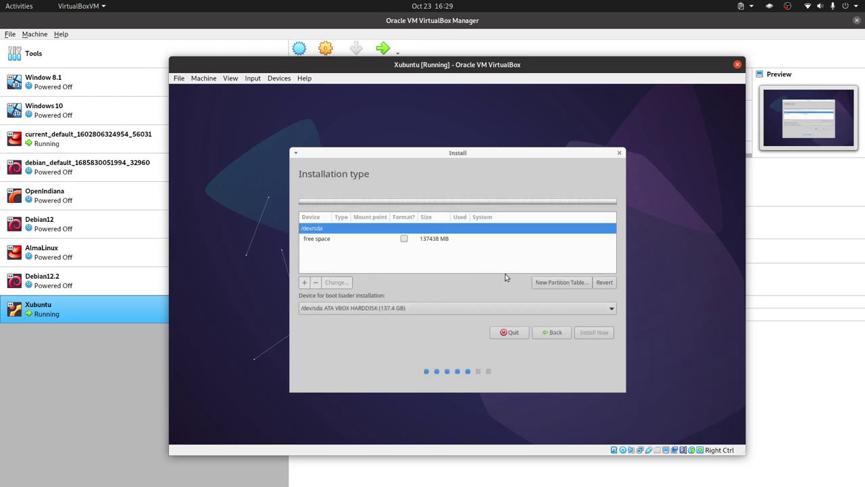
pyautogui.click(335, 245)
pyautogui.click(304, 283)
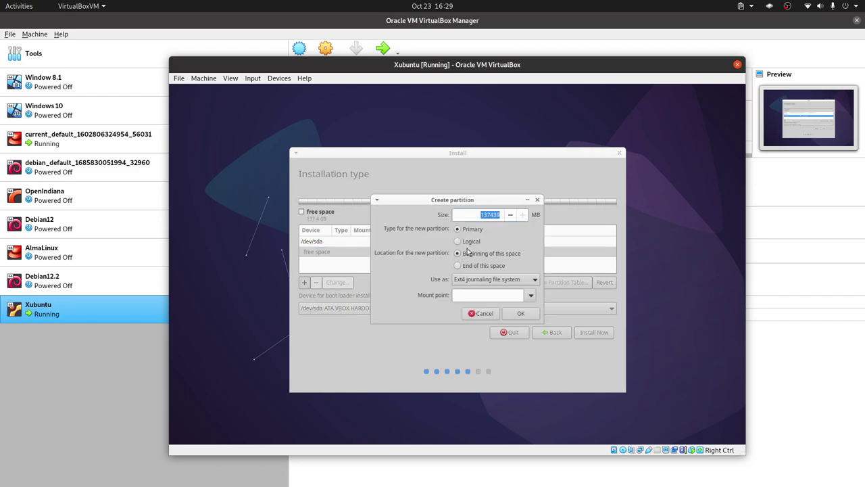
# Make the new partition 25600 MB, Ext4 journaling, mounted at /.
pyautogui.click(489, 215)
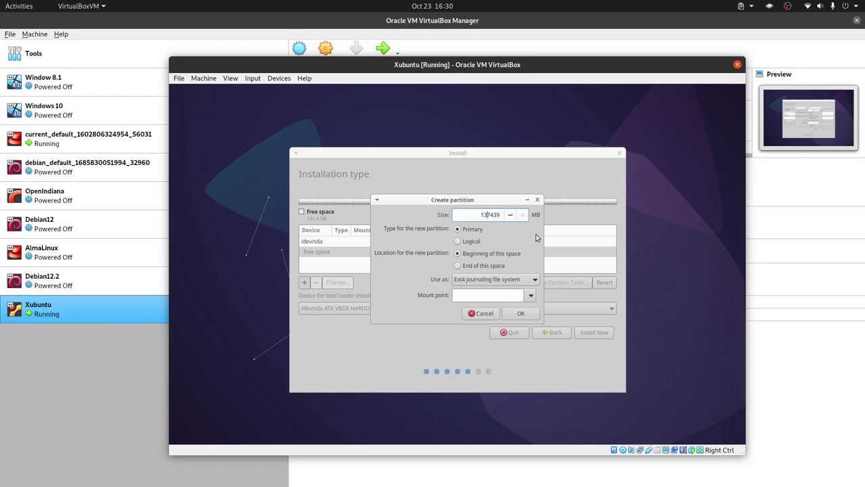
pyautogui.hotkey('ctrl', 'a')
pyautogui.write('26600')
pyautogui.press('BackSpace')
pyautogui.write('5')
pyautogui.click(523, 283)
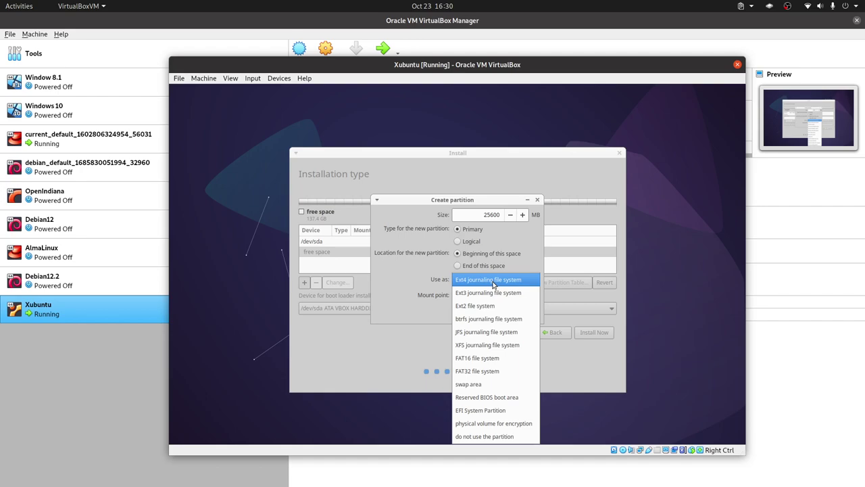
pyautogui.click(492, 280)
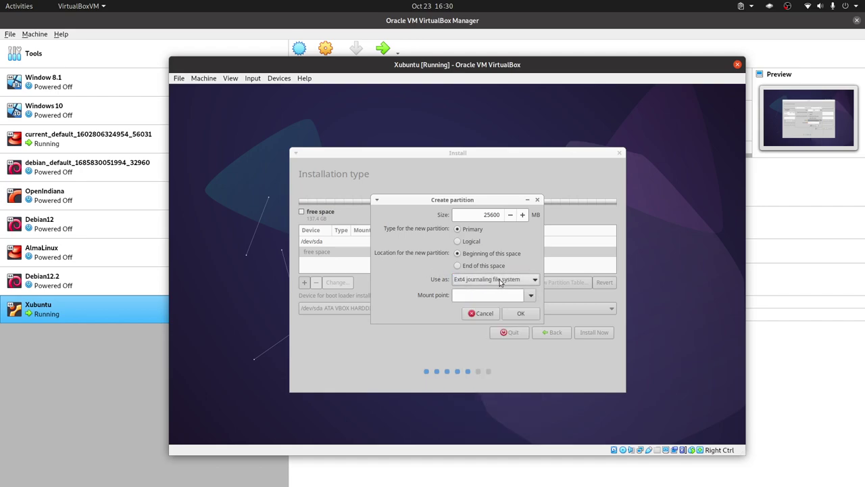
pyautogui.click(529, 294)
pyautogui.click(488, 310)
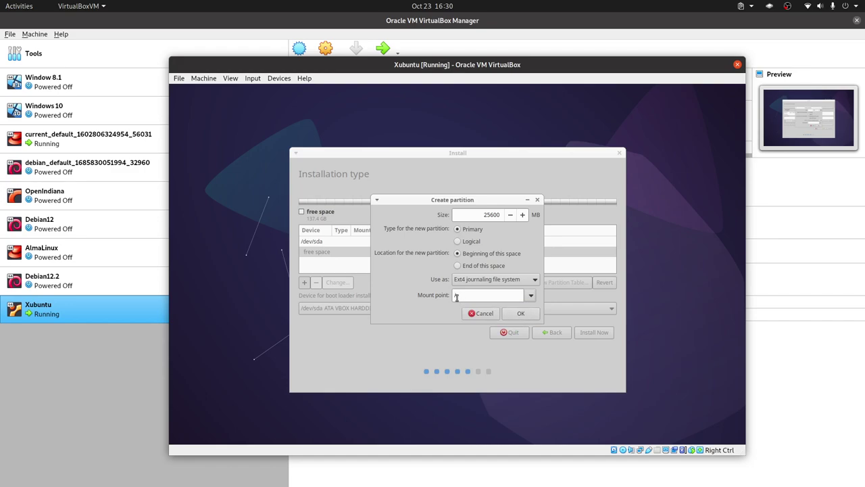
pyautogui.click(521, 314)
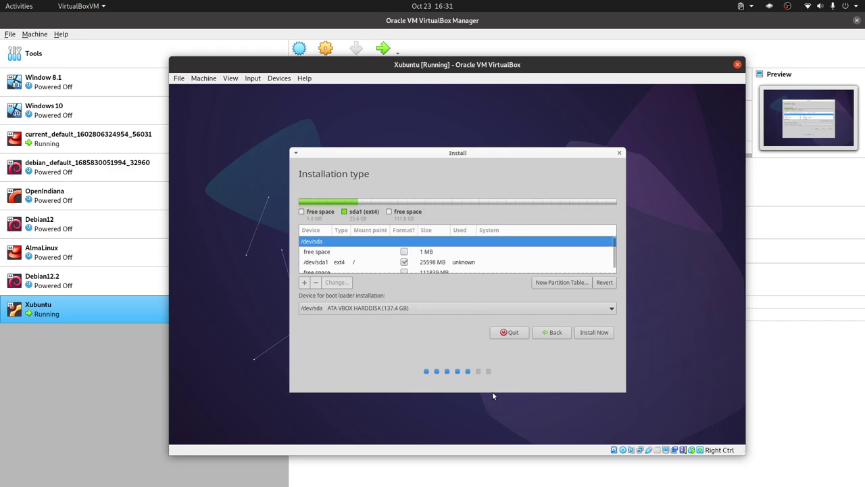
# Add another partition in the free space and enter 97280 MB as its size.
pyautogui.moveTo(493, 395); pyautogui.dragTo(505, 355)
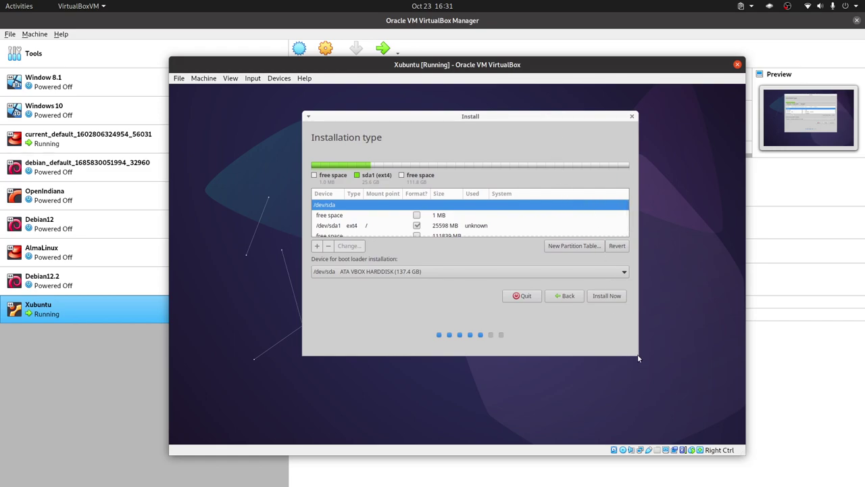
pyautogui.moveTo(634, 355); pyautogui.dragTo(640, 371)
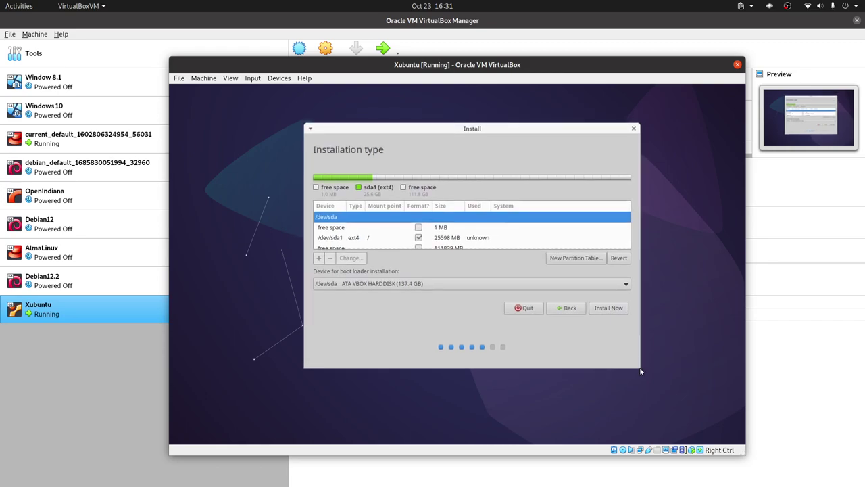
pyautogui.scroll(-1, 483, 240)
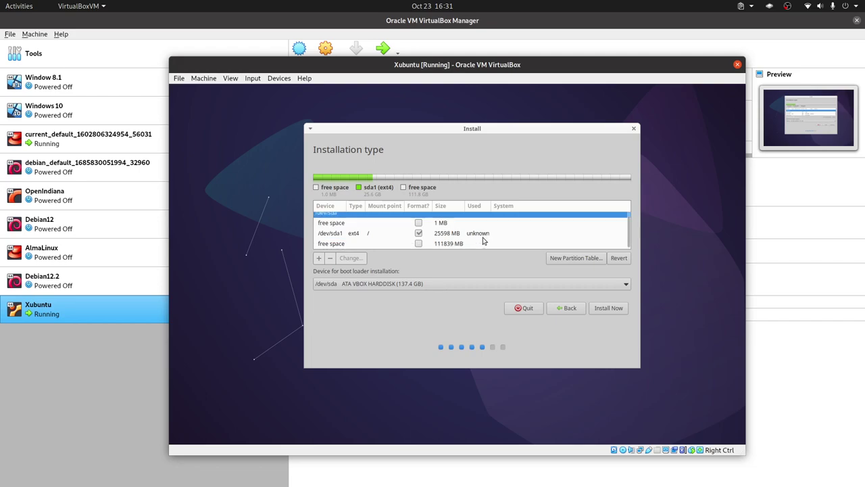
pyautogui.click(332, 235)
pyautogui.click(338, 225)
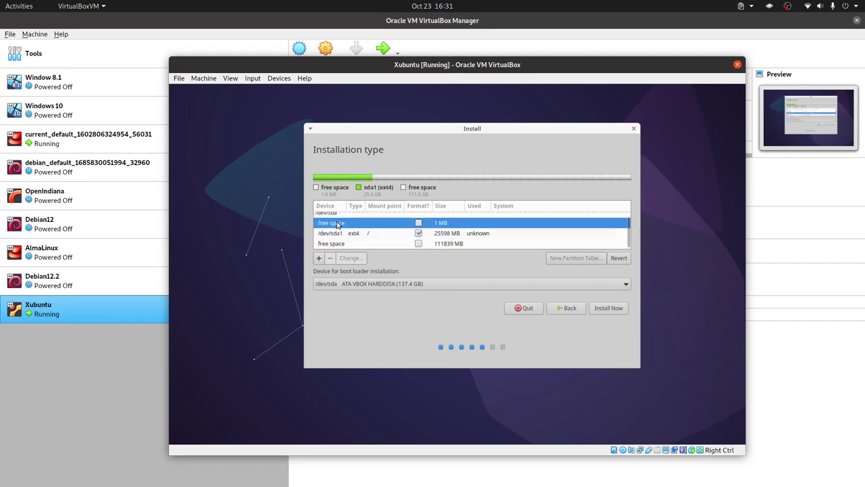
pyautogui.click(319, 260)
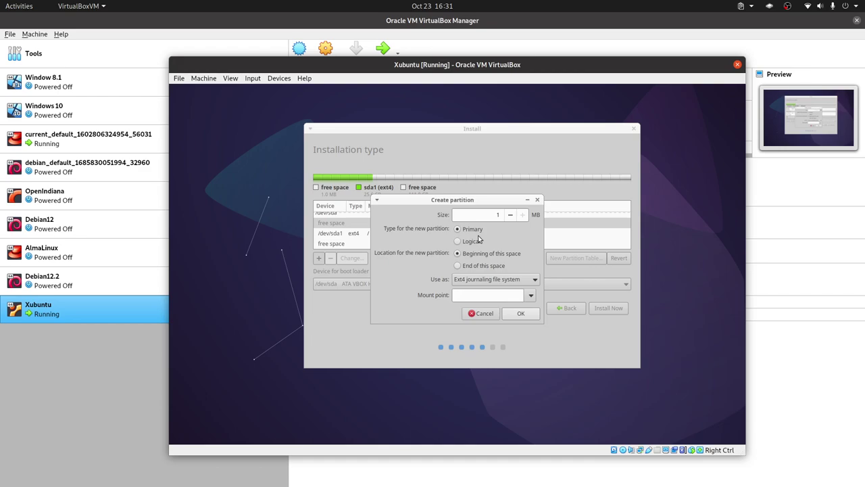
pyautogui.doubleClick(494, 216)
pyautogui.write('8190')
pyautogui.doubleClick(493, 215)
pyautogui.write('97280')
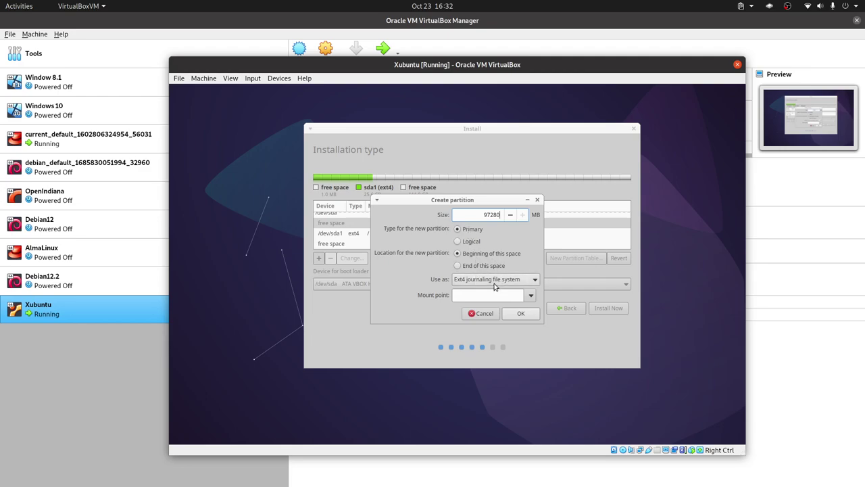
# Set the mount point to /home and confirm, which triggers the installer's constraints error.
pyautogui.click(523, 295)
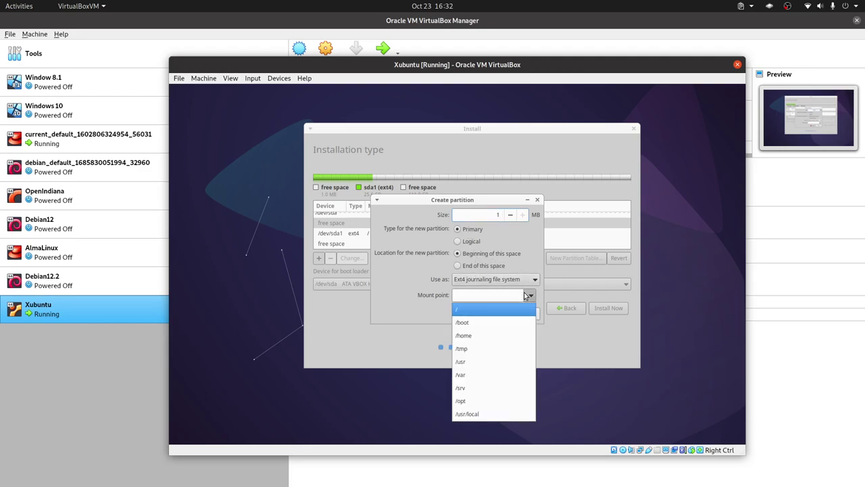
pyautogui.click(496, 336)
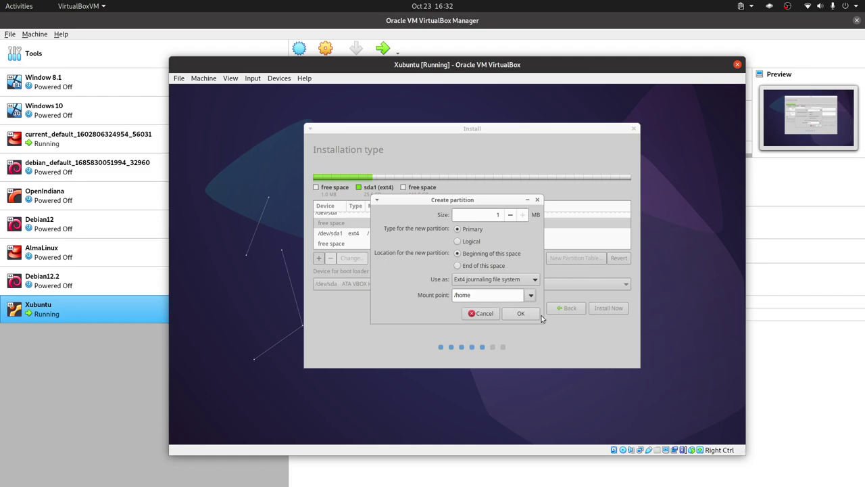
pyautogui.click(521, 313)
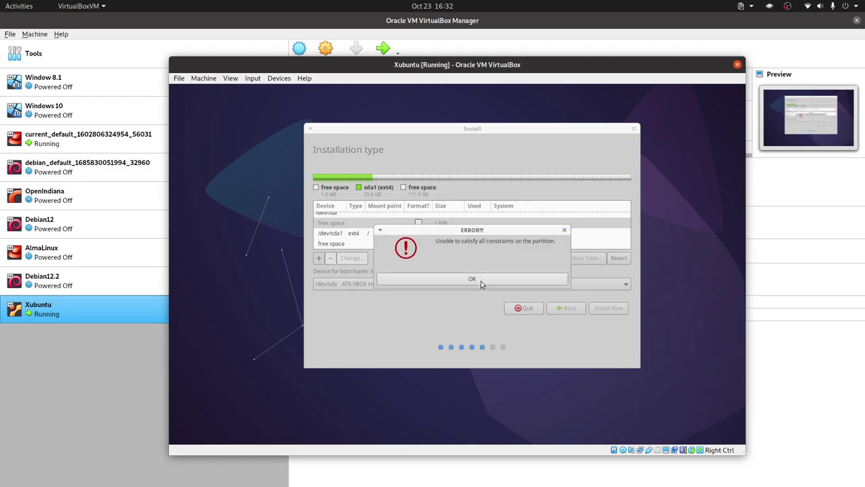
# Dismiss the partition constraints error and select the 111839 MB free space row.
pyautogui.click(480, 280)
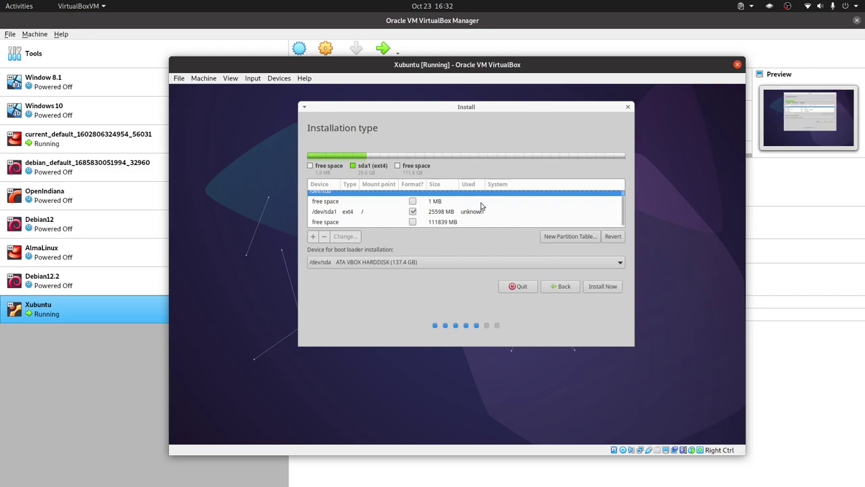
pyautogui.click(377, 211)
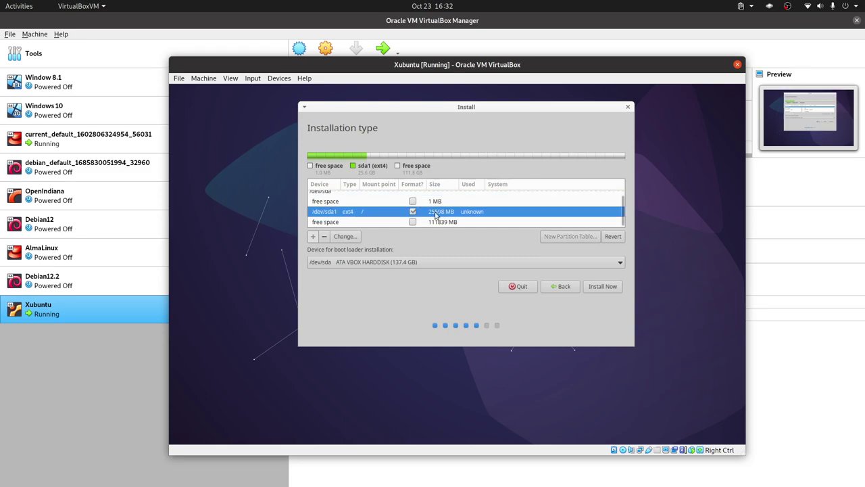
pyautogui.click(376, 224)
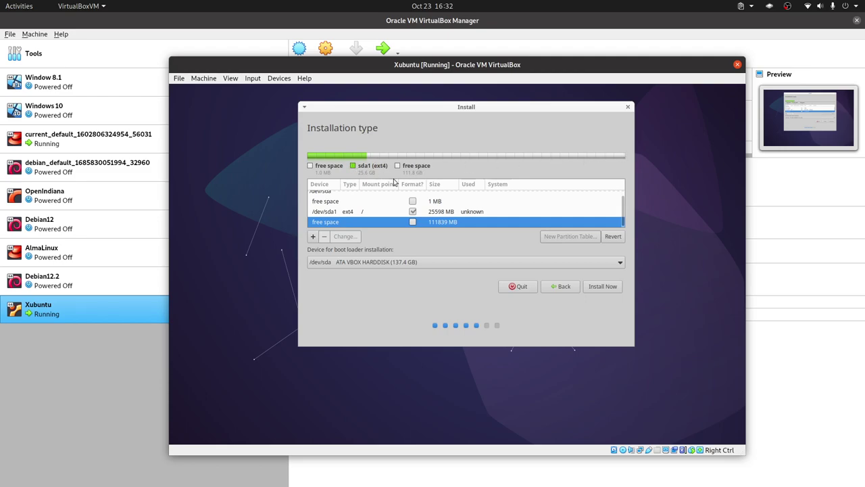
# Add a 97280 MB partition mounted at /home, then select the remaining 14559 MB free space.
pyautogui.click(312, 236)
pyautogui.doubleClick(481, 215)
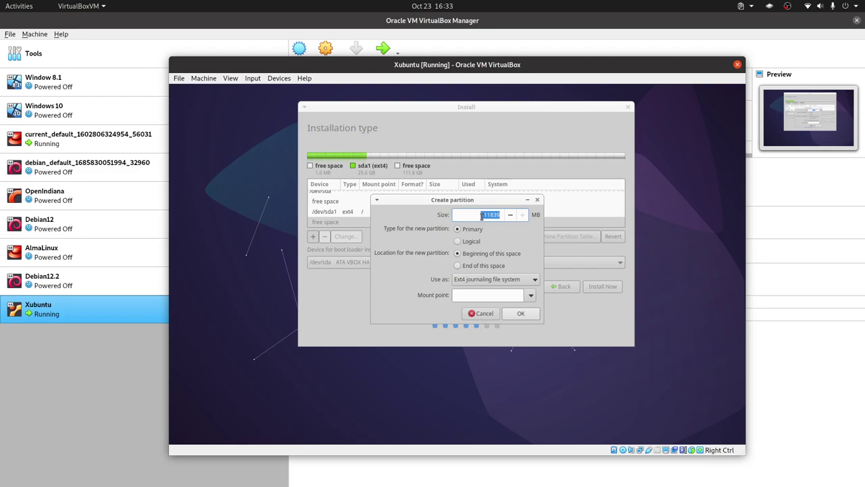
pyautogui.write('97280')
pyautogui.click(530, 295)
pyautogui.click(492, 336)
pyautogui.click(525, 315)
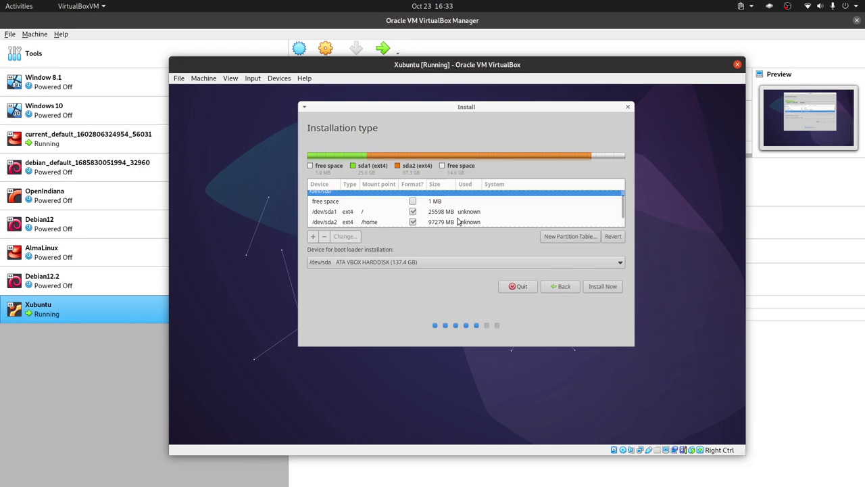
pyautogui.scroll(-2, 487, 215)
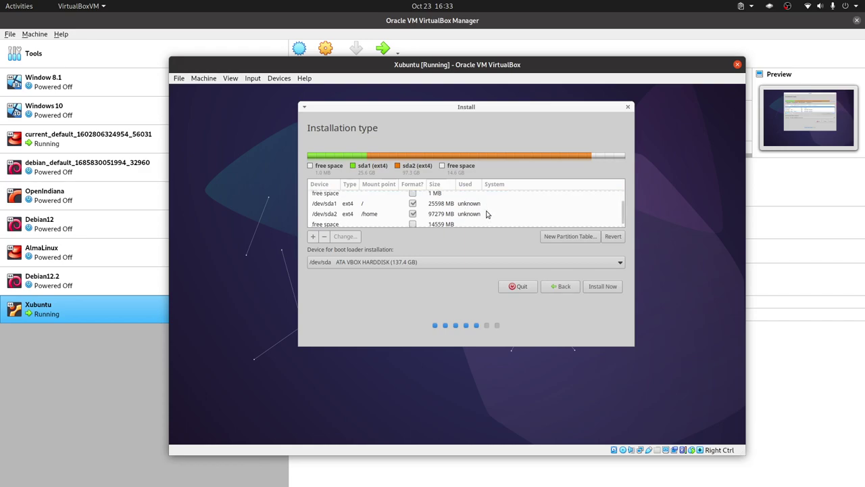
pyautogui.click(346, 224)
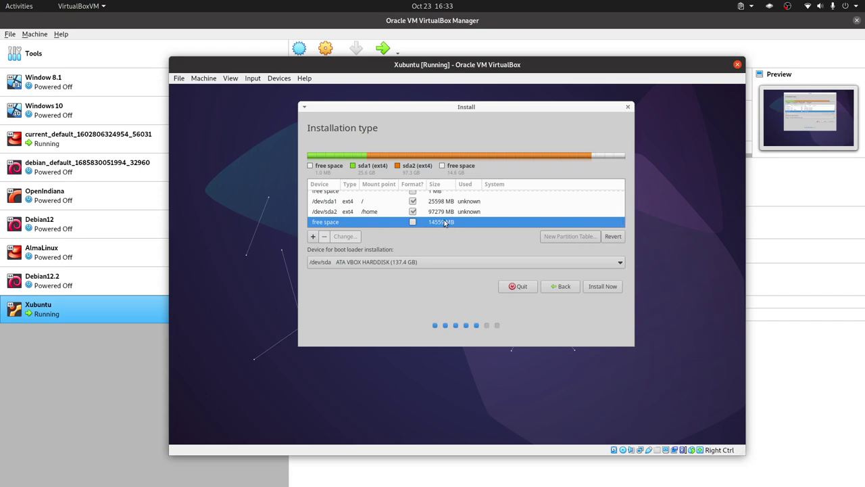
# Add a new partition in the 14559 MB free space, used as swap area.
pyautogui.click(313, 236)
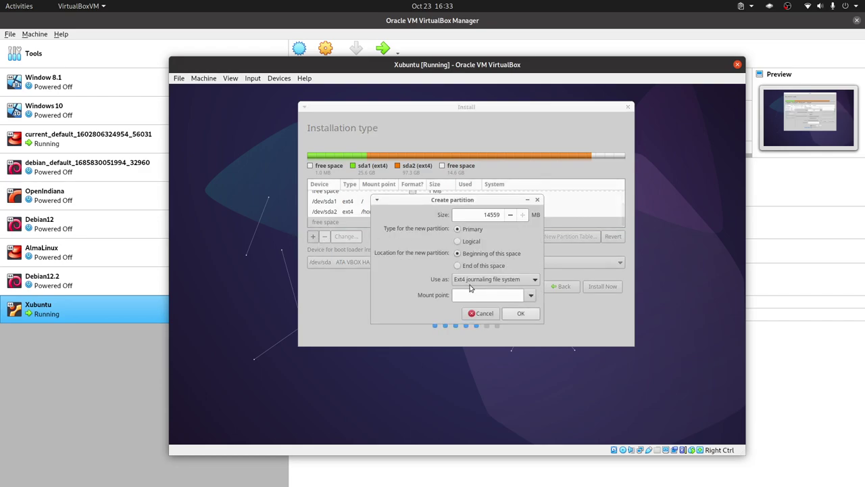
pyautogui.click(497, 284)
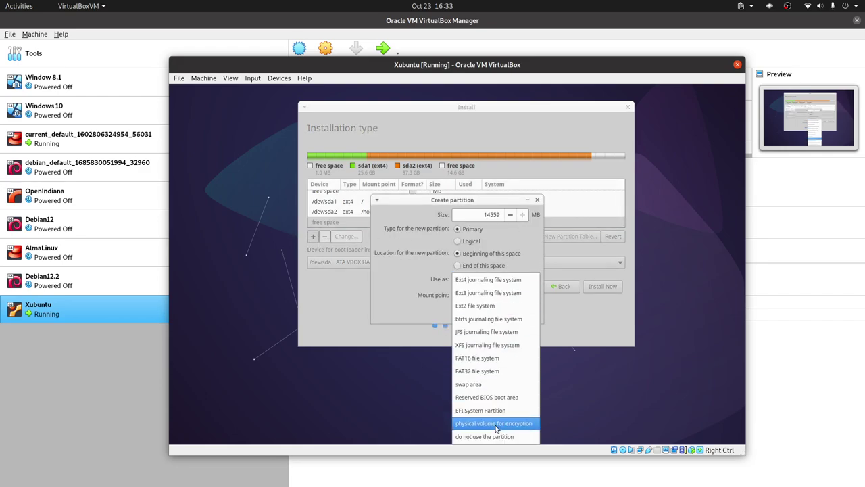
pyautogui.click(469, 384)
pyautogui.click(520, 298)
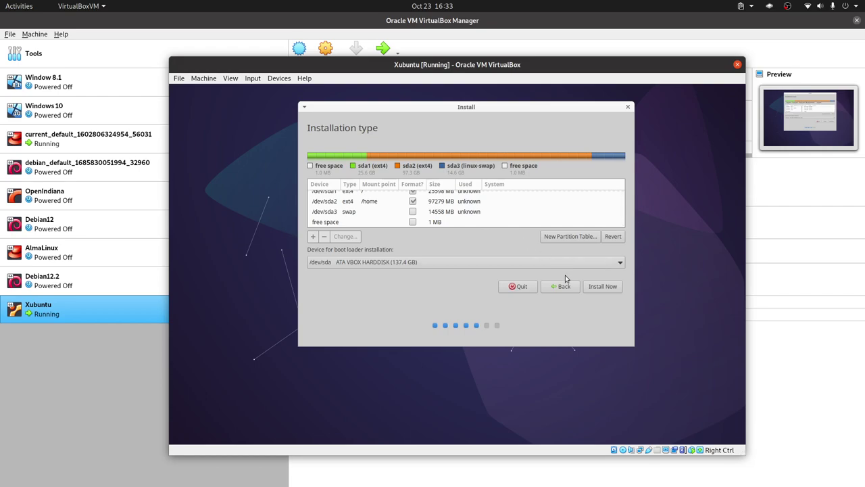
# Install Now past the EFI and boot loader warnings, write the changes, and keep Guayaquil.
pyautogui.click(603, 287)
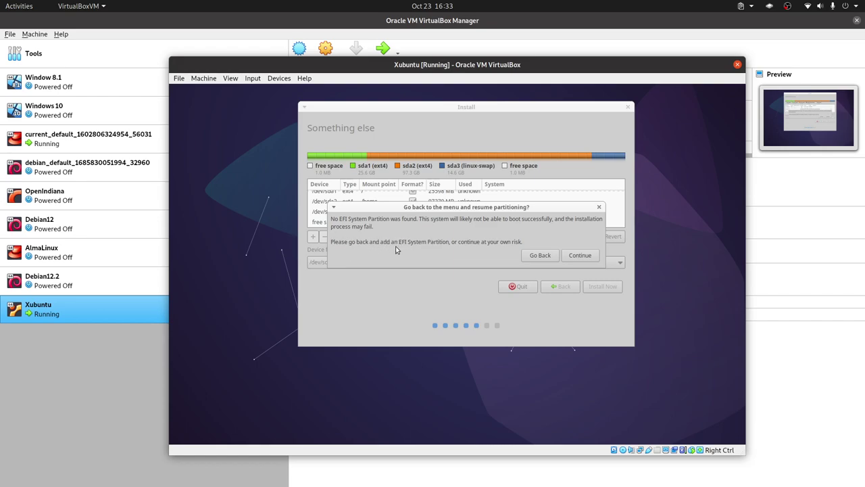
pyautogui.click(579, 255)
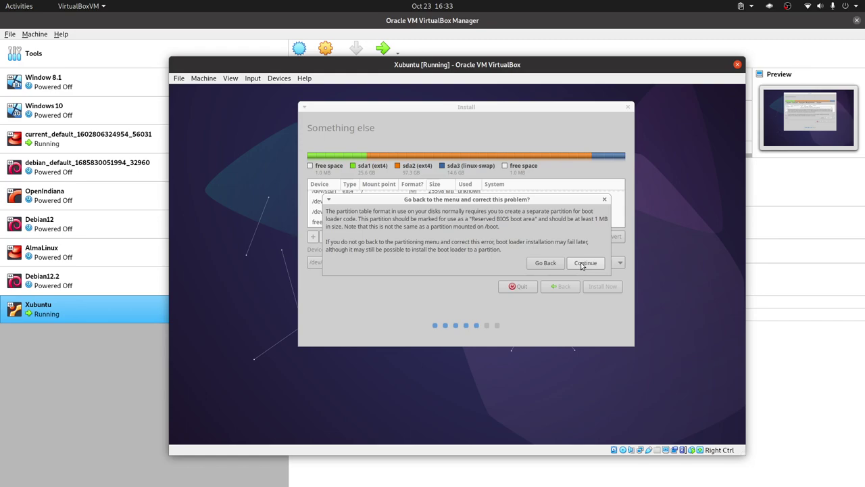
pyautogui.click(582, 265)
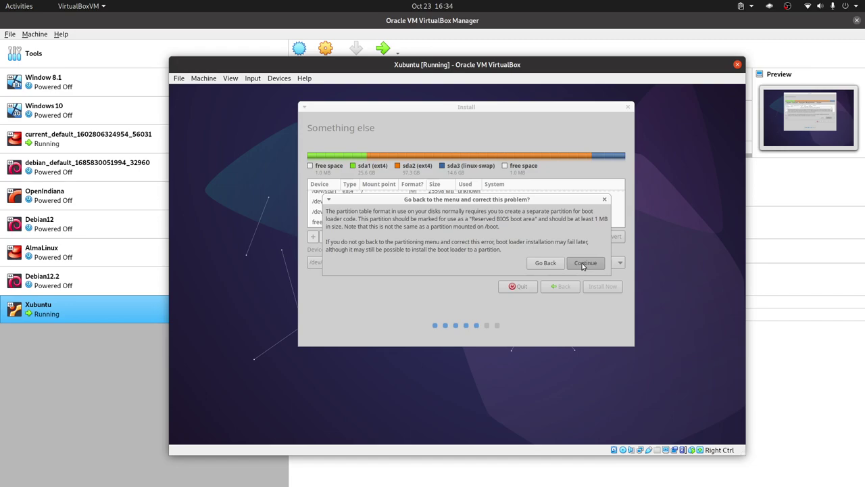
pyautogui.click(583, 266)
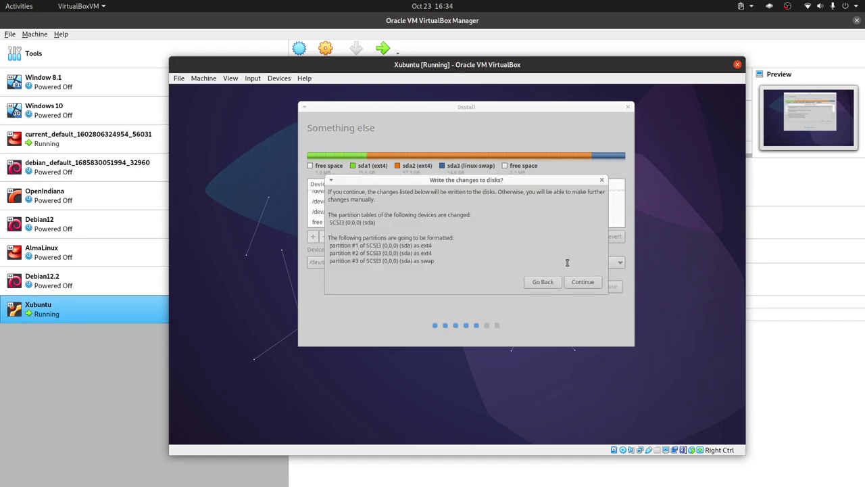
pyautogui.click(583, 281)
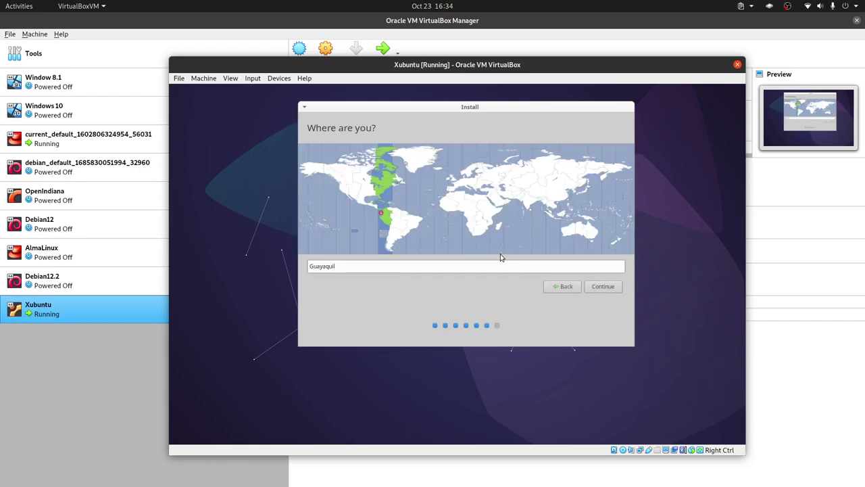
pyautogui.click(605, 290)
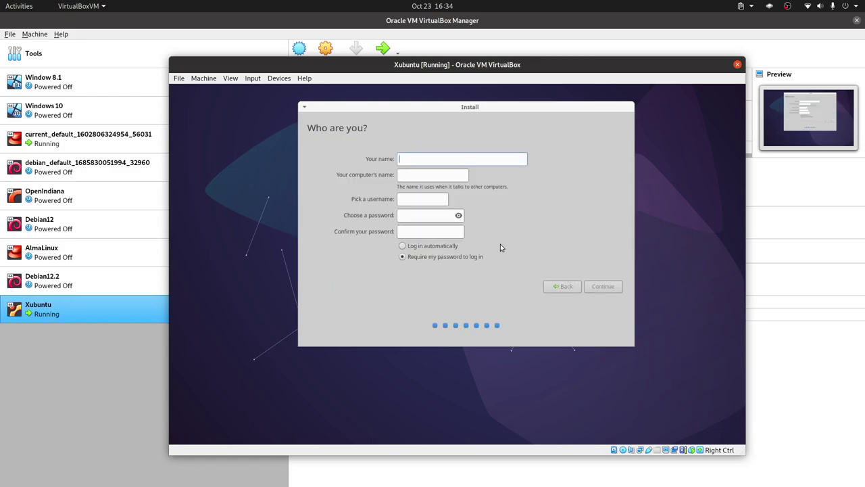
# Enter the user's name, fixing a typo, and select the VirtualBox part of the computer name.
pyautogui.write('Libre')
pyautogui.write('Boxe')
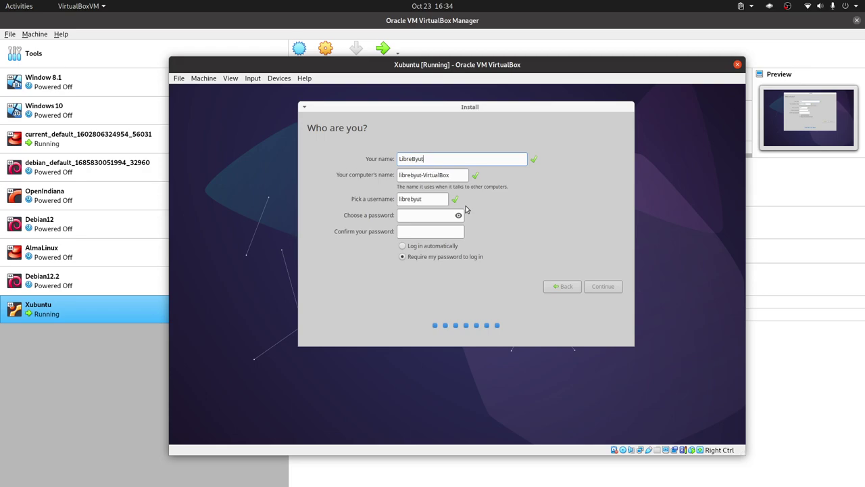
pyautogui.press('BackSpace')
pyautogui.press('BackSpace')
pyautogui.press('BackSpace')
pyautogui.write('yte')
pyautogui.doubleClick(437, 174)
# Enter and confirm the account password, then continue the installation.
pyautogui.click(412, 216)
pyautogui.write('123')
pyautogui.click(425, 235)
pyautogui.write('123')
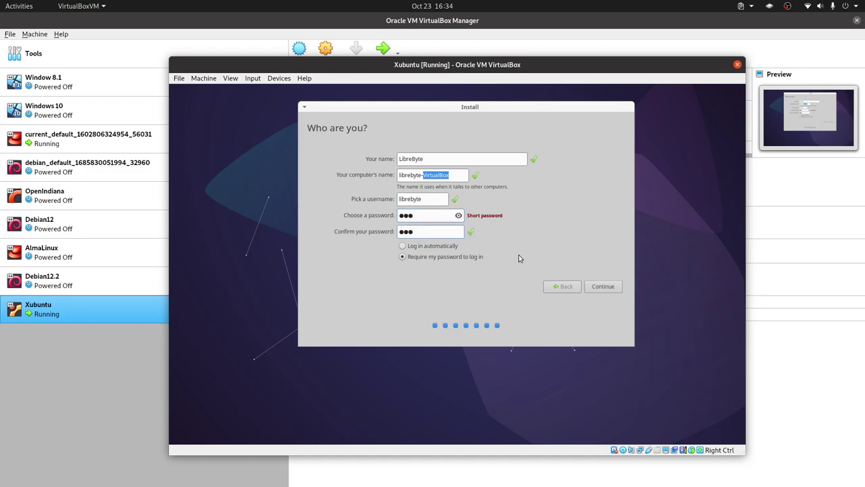
pyautogui.click(606, 286)
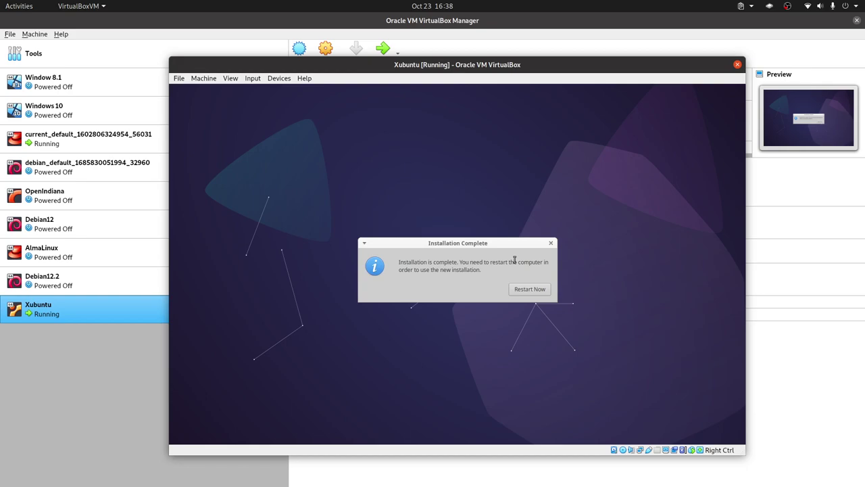
# Restart the VM, continue past the installation medium prompt, and log in with the account password.
pyautogui.click(542, 291)
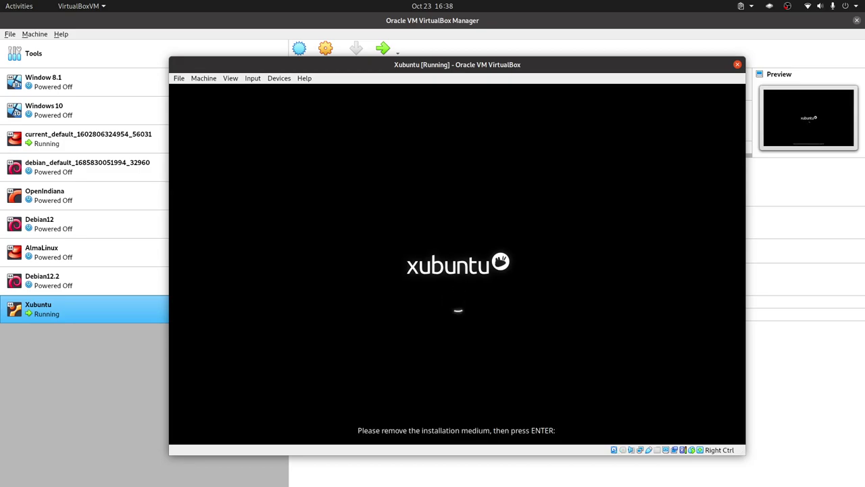
pyautogui.press('Return')
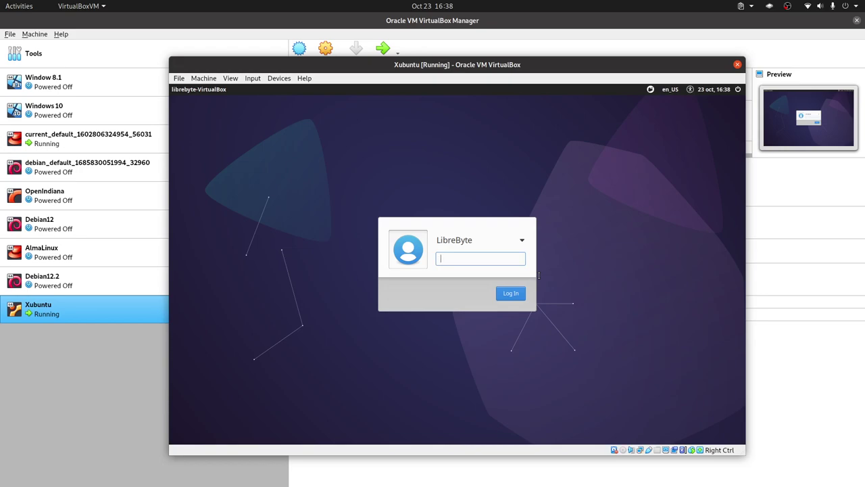
pyautogui.write('•••')
pyautogui.press('Return')
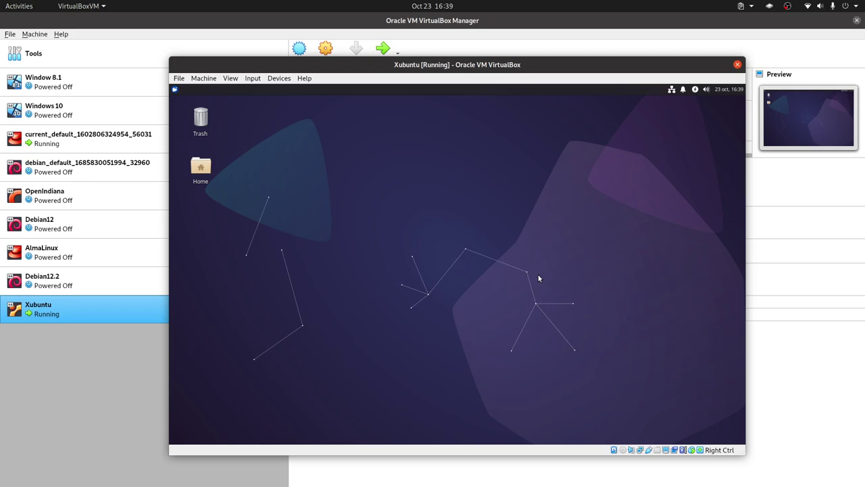
# Open Display settings from the applications menu's Settings category.
pyautogui.rightClick(427, 179)
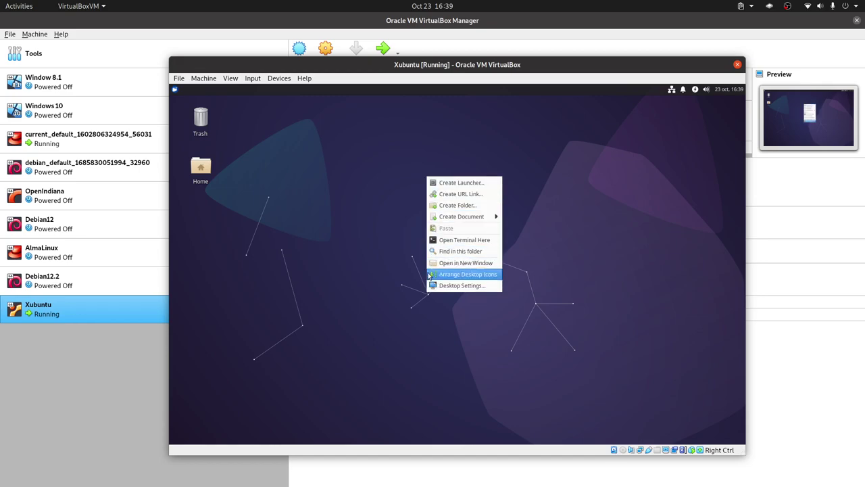
pyautogui.click(349, 237)
pyautogui.click(174, 89)
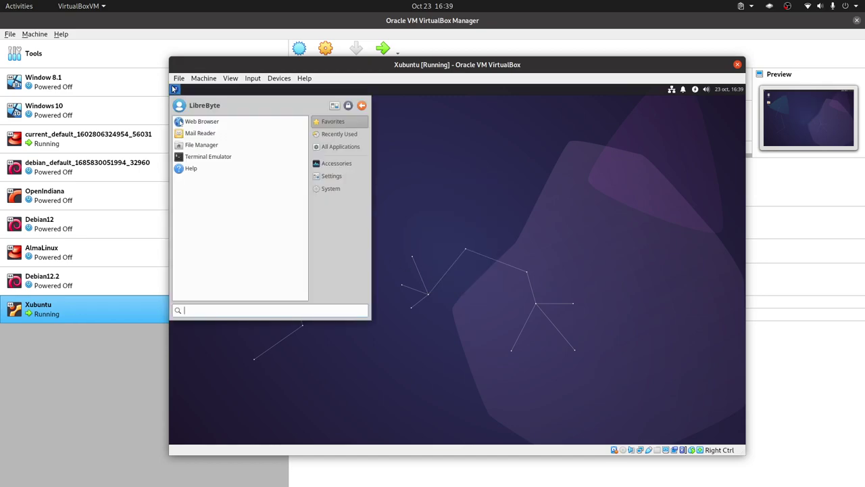
pyautogui.click(346, 176)
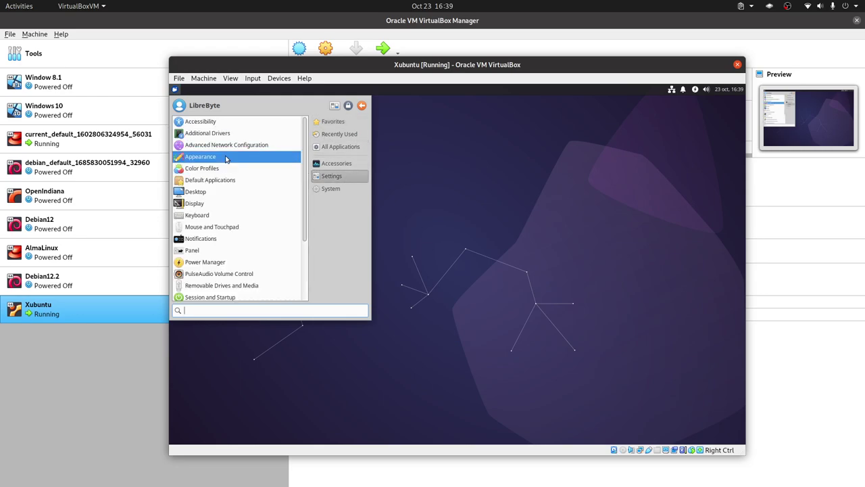
pyautogui.click(237, 203)
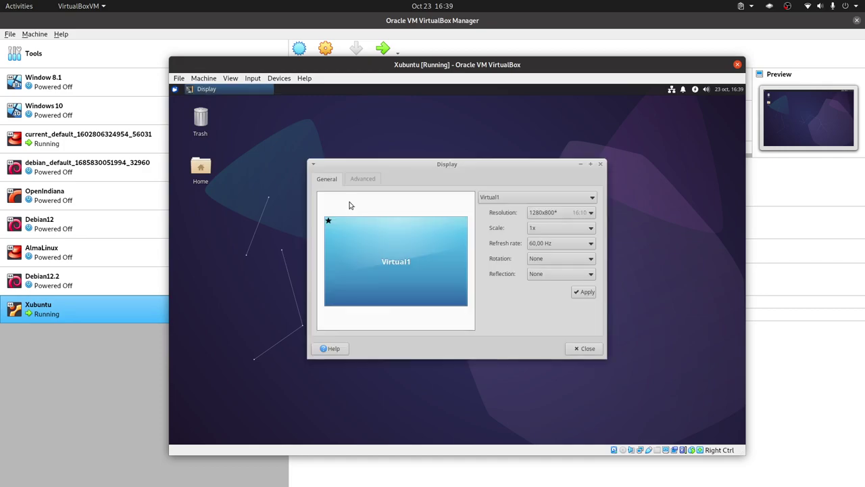
# Set the resolution to 1920x1080, apply and keep it, then close Display settings.
pyautogui.click(564, 214)
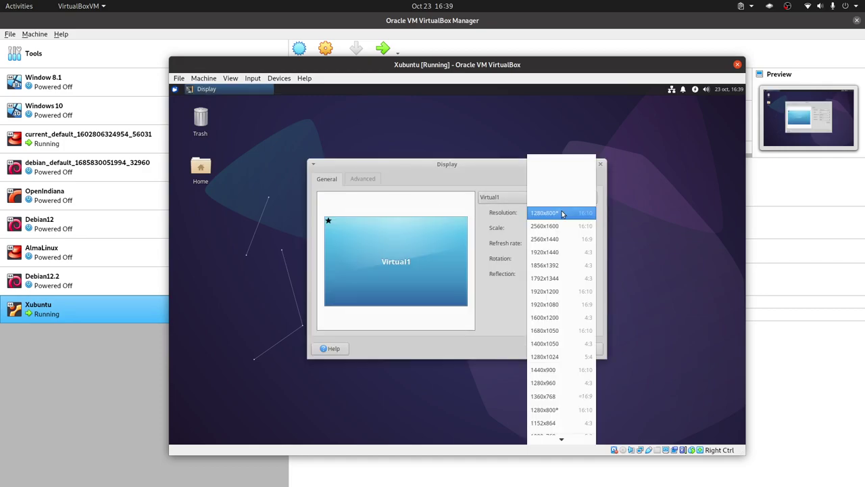
pyautogui.click(566, 311)
pyautogui.click(583, 295)
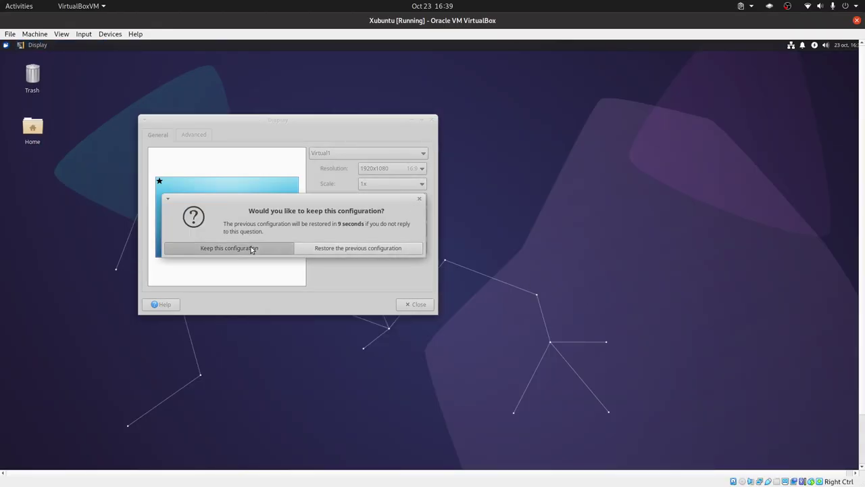
pyautogui.click(251, 248)
pyautogui.click(404, 305)
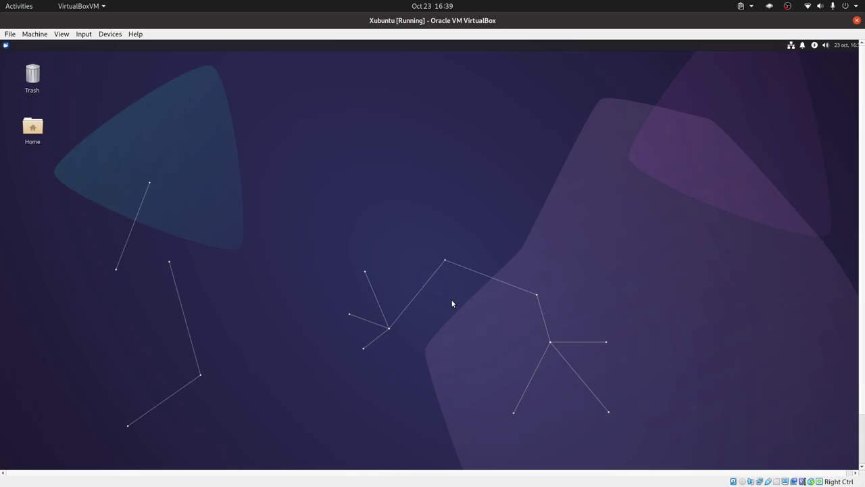
# Switch the VM to full screen with Host+F and browse the All Applications list.
pyautogui.press('Control_R+f')
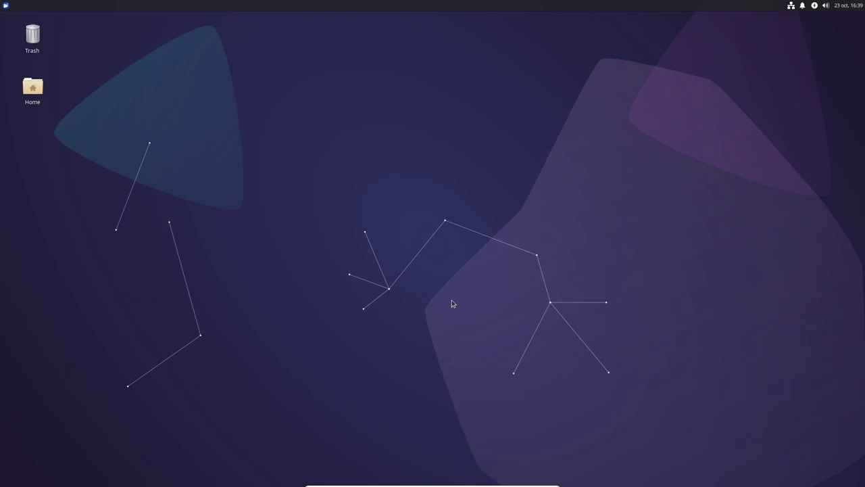
pyautogui.click(6, 6)
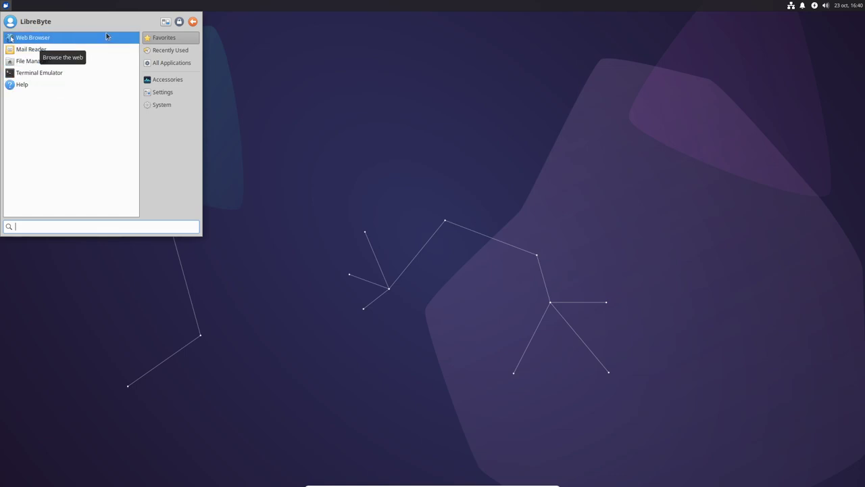
pyautogui.click(182, 62)
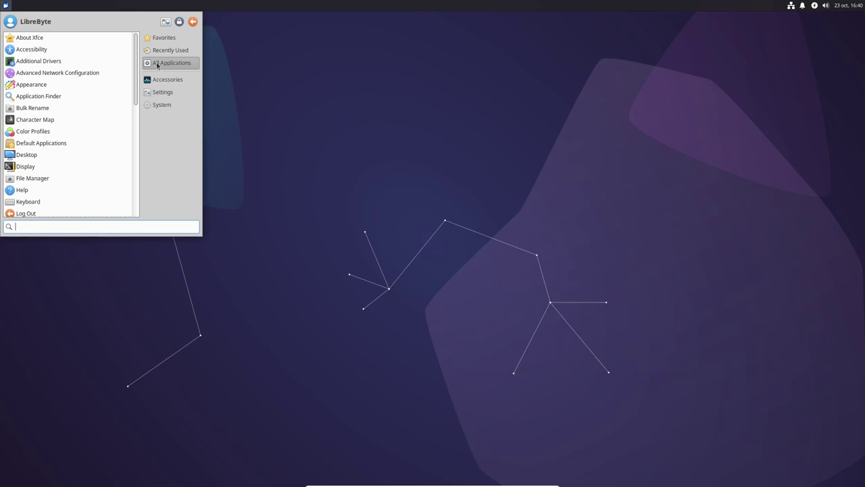
pyautogui.scroll(-2, 93, 88)
pyautogui.scroll(-3, 93, 94)
pyautogui.scroll(-3, 94, 97)
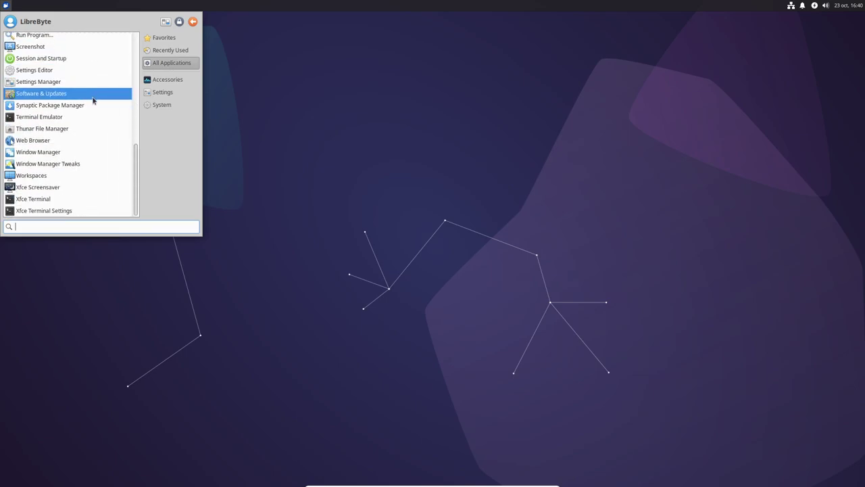
pyautogui.scroll(7, 93, 101)
pyautogui.scroll(1, 93, 102)
pyautogui.scroll(2, 93, 102)
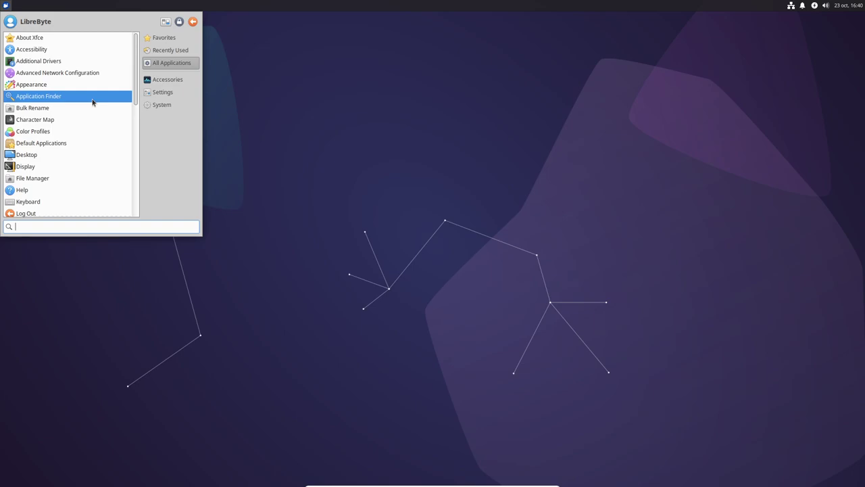
# Launch File Manager, maximize its window and widen the places sidebar.
pyautogui.click(54, 179)
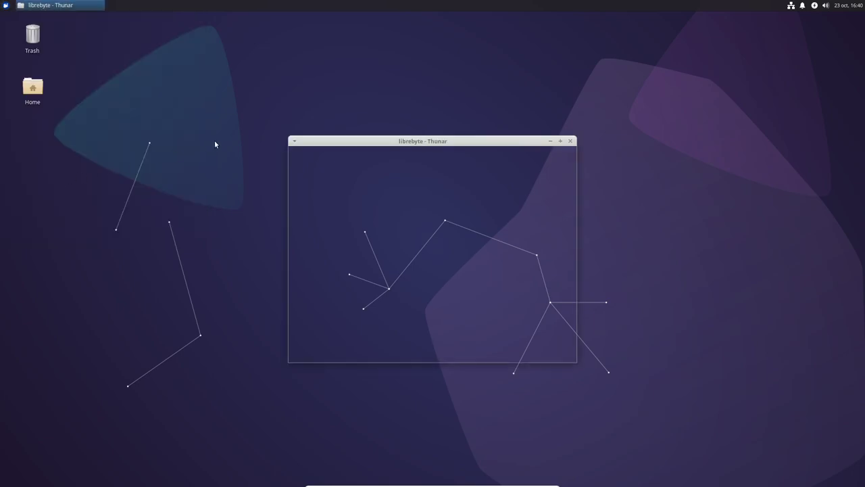
pyautogui.doubleClick(398, 140)
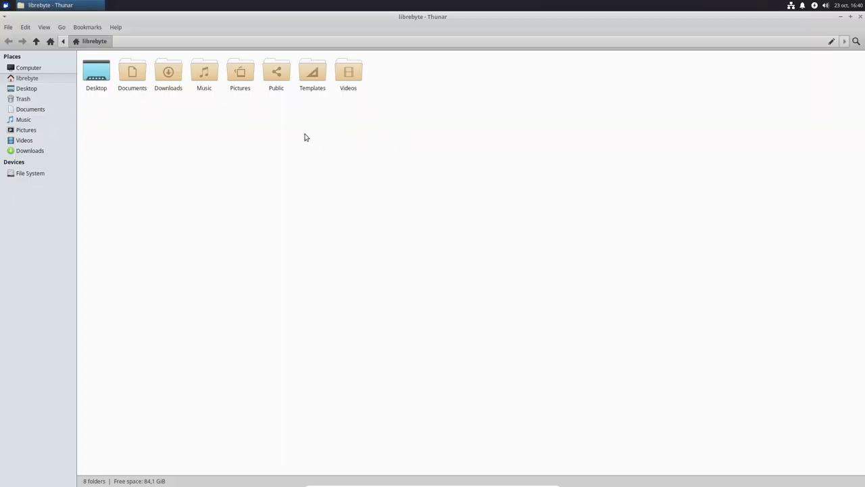
pyautogui.moveTo(79, 110); pyautogui.dragTo(131, 108)
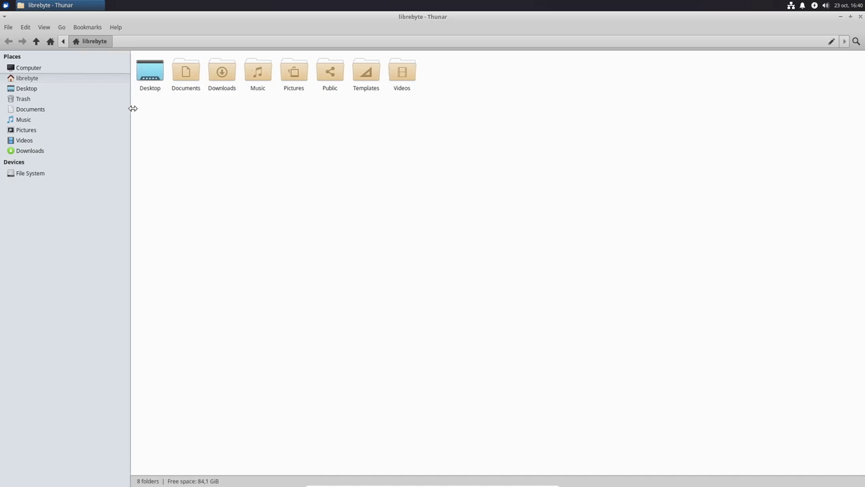
# Browse Documents, the Computer view and File System, then return to Computer.
pyautogui.doubleClick(185, 73)
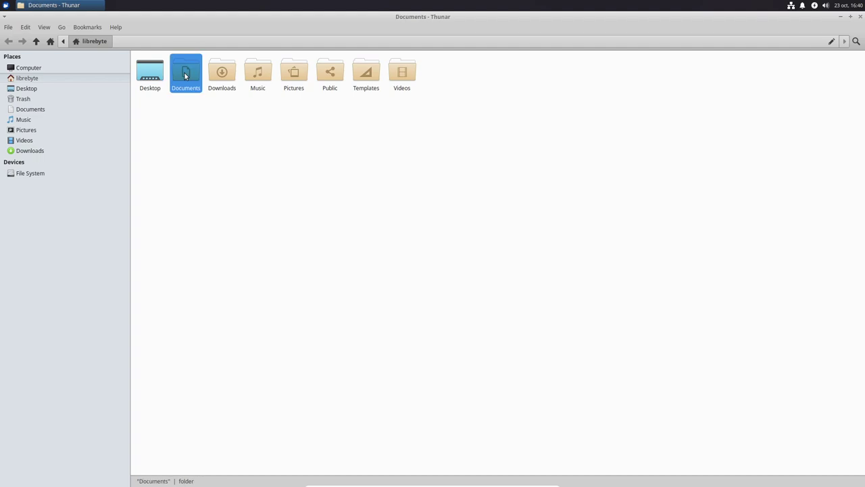
pyautogui.click(38, 68)
pyautogui.doubleClick(156, 73)
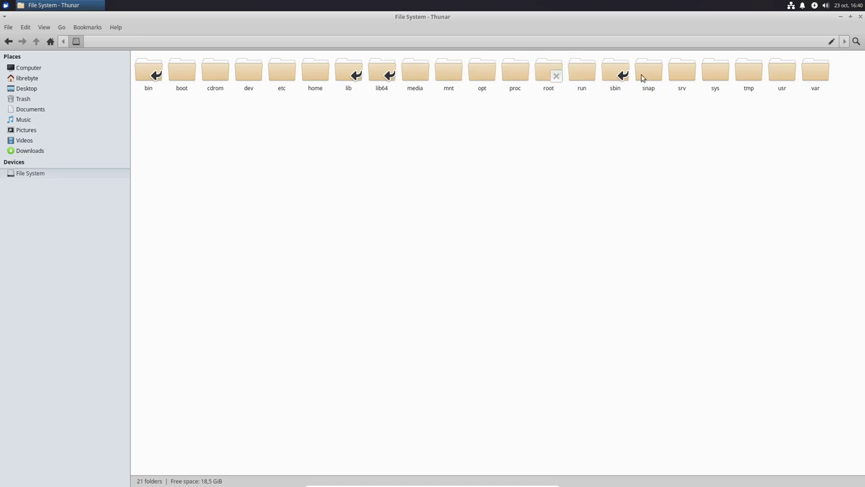
pyautogui.click(315, 71)
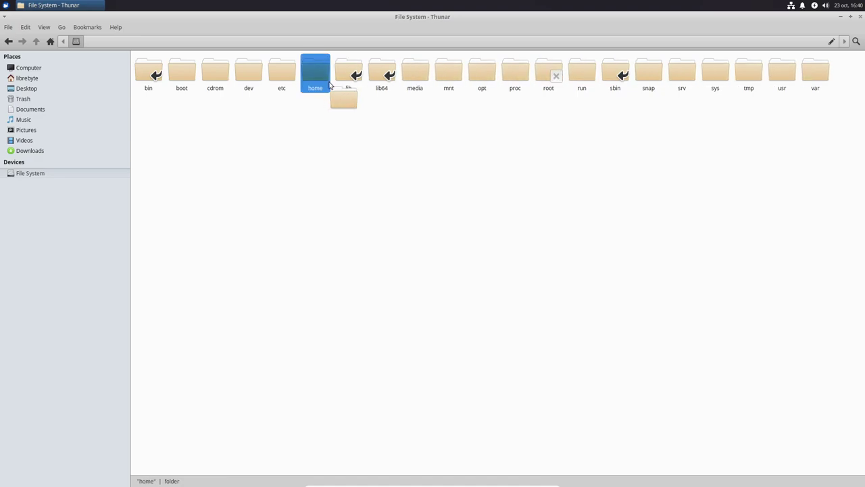
pyautogui.click(31, 68)
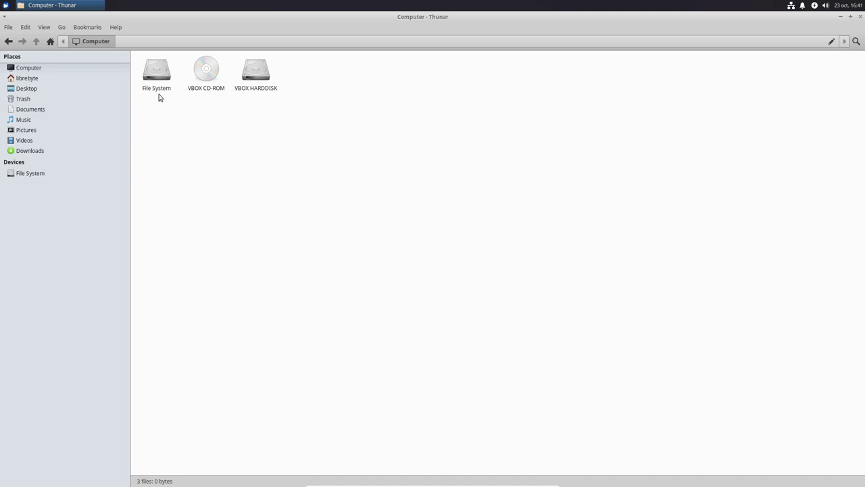
pyautogui.click(4, 7)
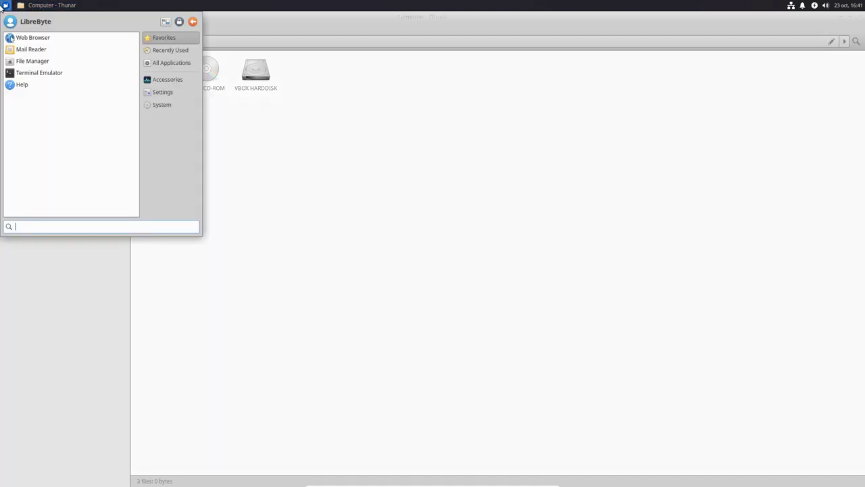
pyautogui.click(79, 5)
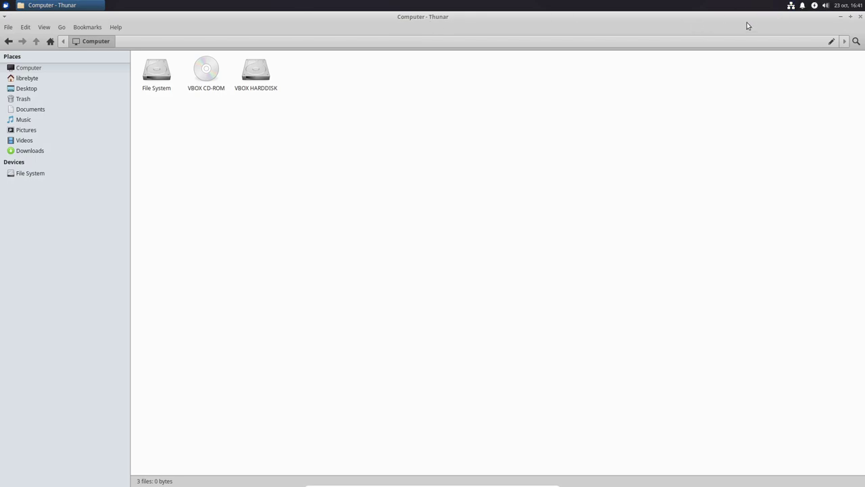
pyautogui.moveTo(459, 481)
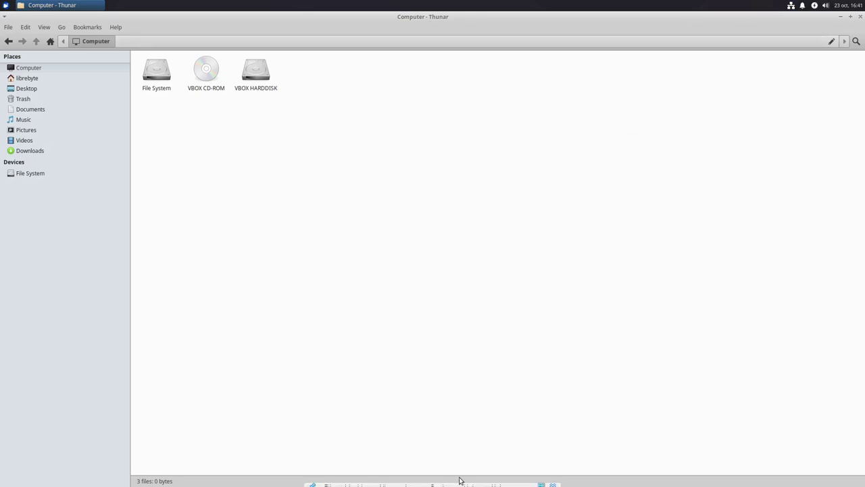
# Restore the file manager to a smaller window and move it up and right.
pyautogui.doubleClick(814, 19)
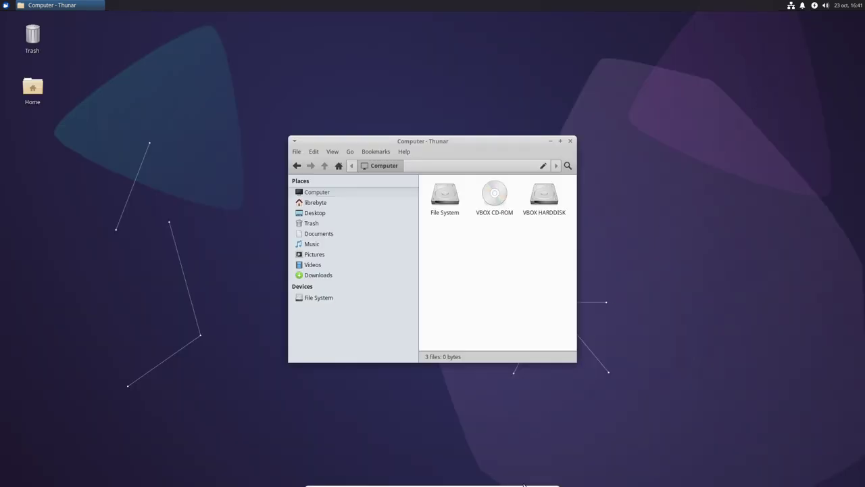
pyautogui.click(555, 404)
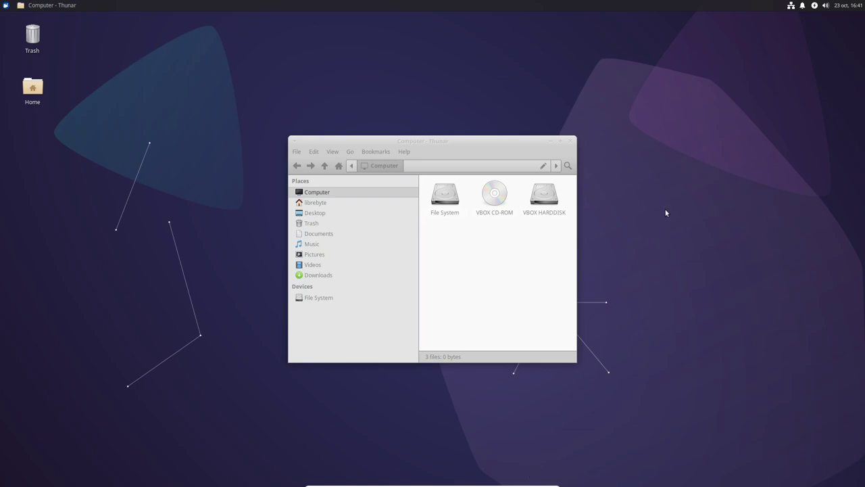
pyautogui.moveTo(511, 142); pyautogui.dragTo(529, 112)
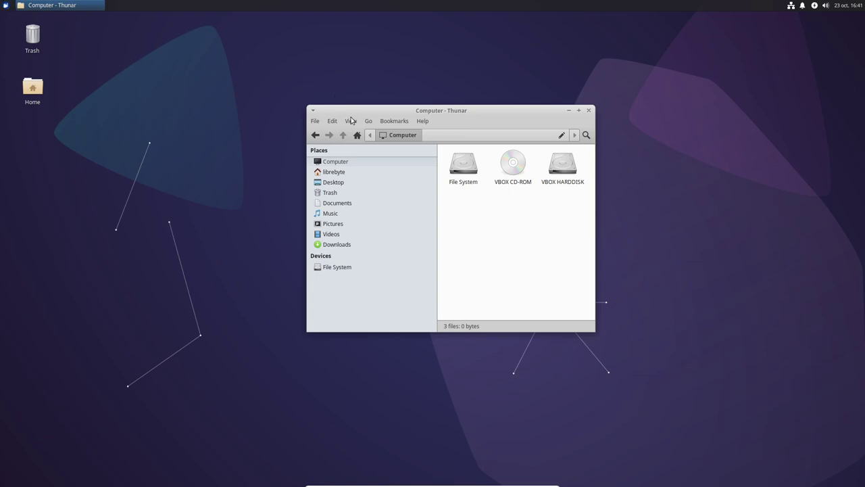
# View and close the About Thunar information, then open the applications menu.
pyautogui.click(422, 123)
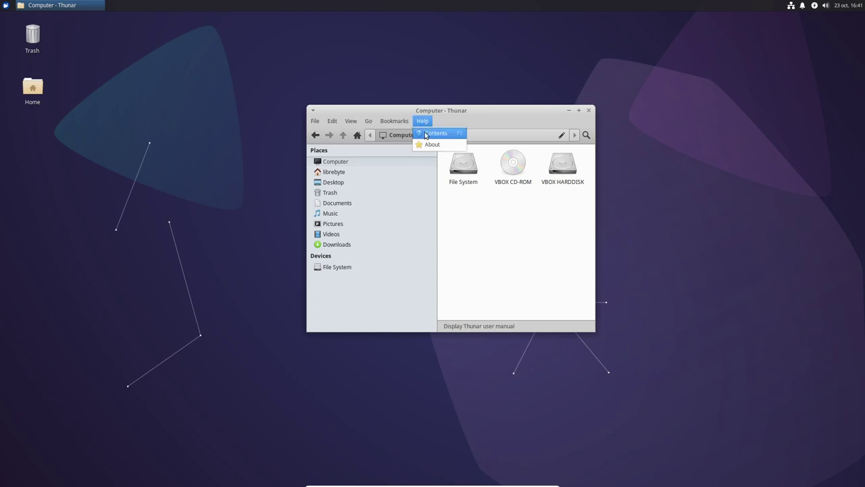
pyautogui.click(427, 144)
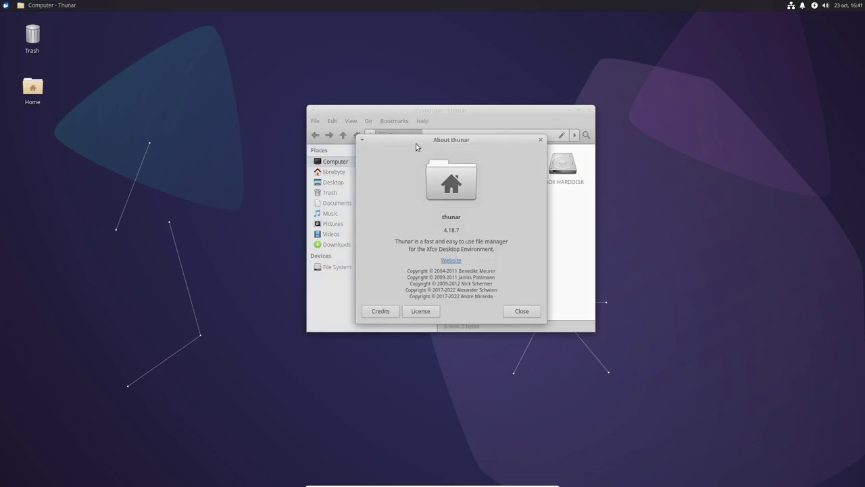
pyautogui.click(522, 312)
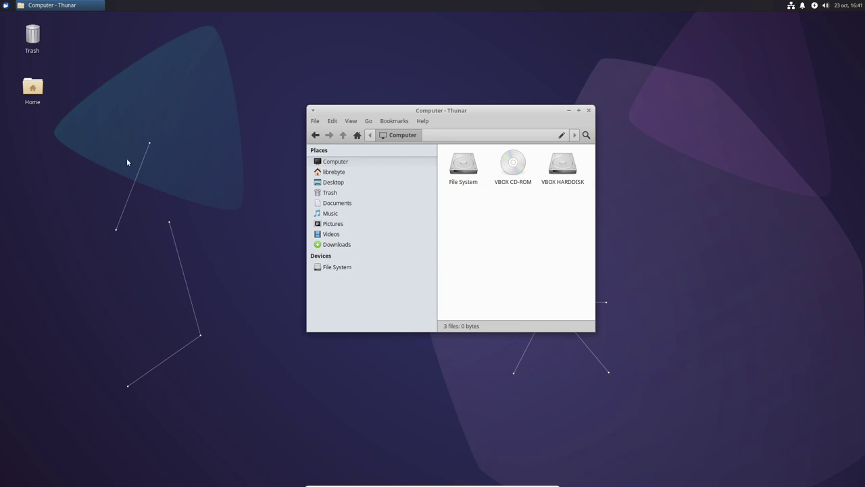
pyautogui.click(6, 5)
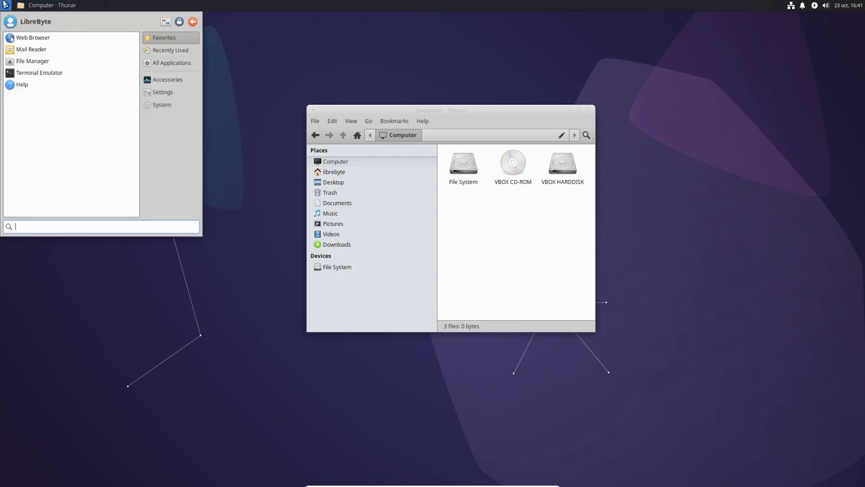
pyautogui.click(174, 91)
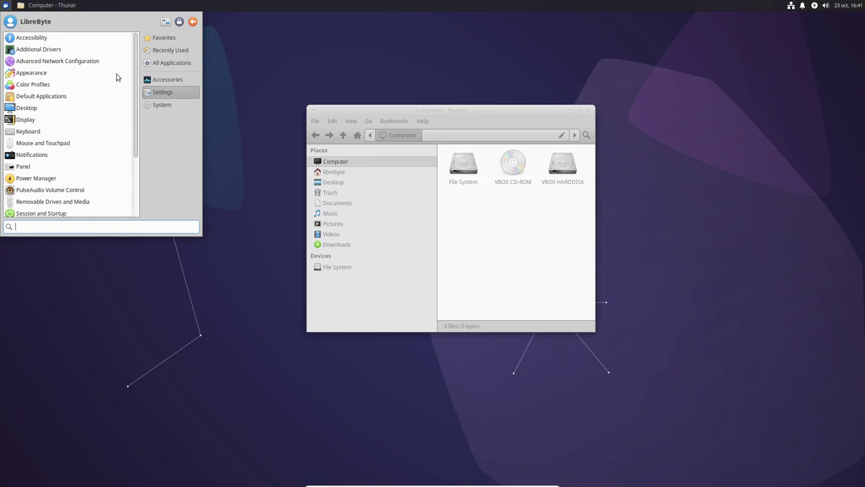
pyautogui.click(49, 76)
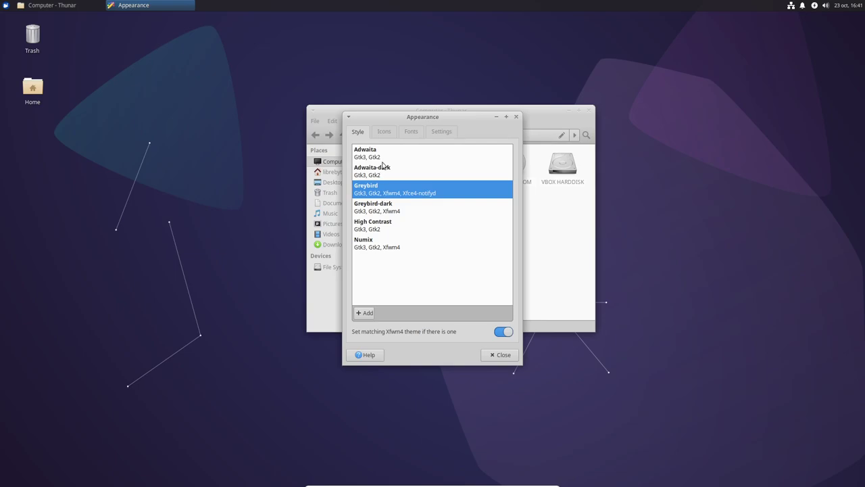
pyautogui.click(384, 132)
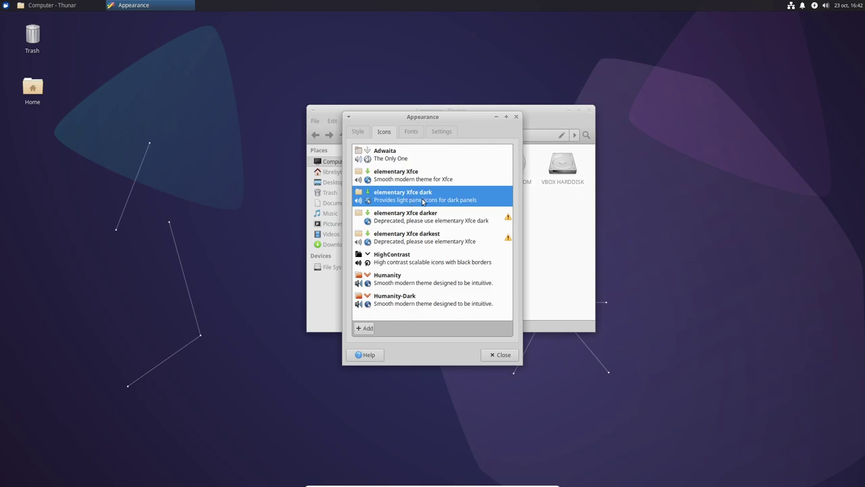
pyautogui.click(409, 133)
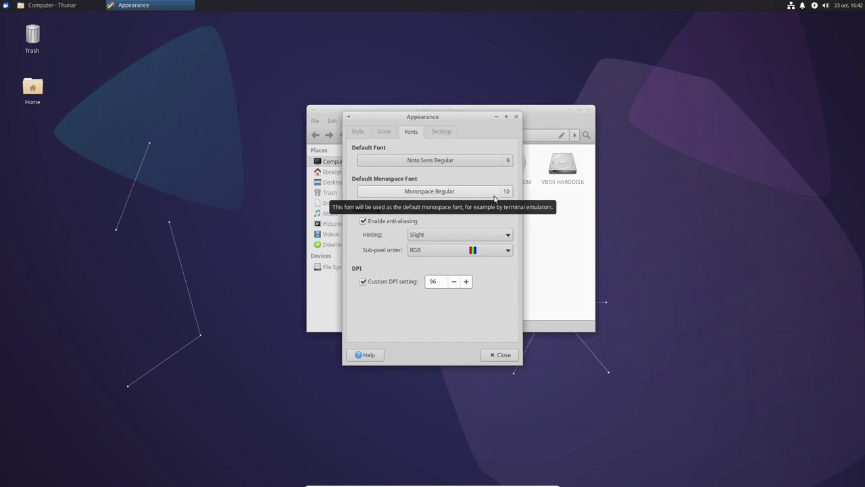
pyautogui.click(446, 133)
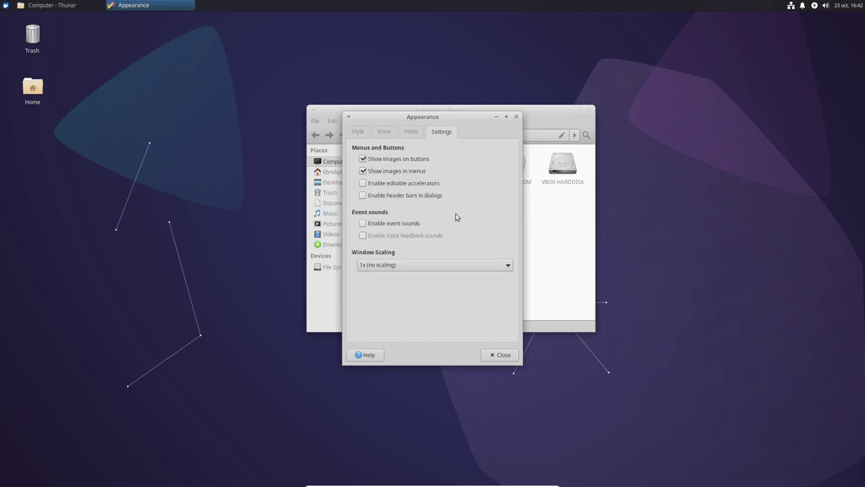
pyautogui.click(506, 355)
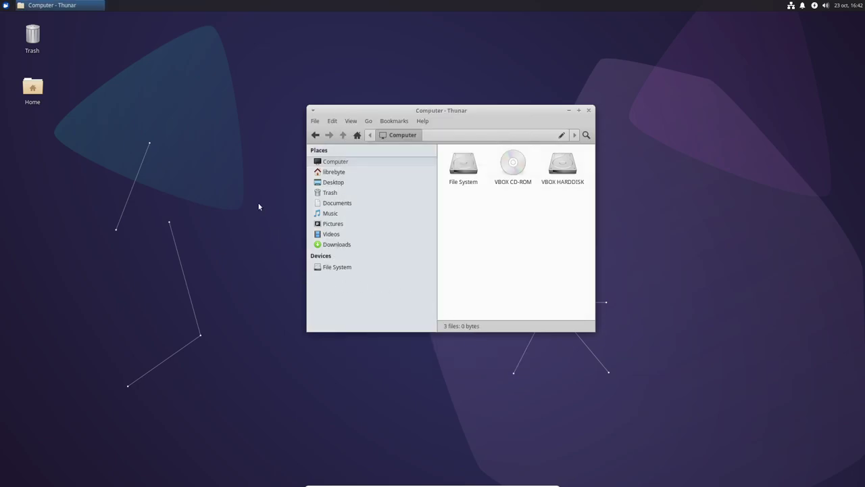
# Launch Window Manager settings from the Settings menu, preview Kokodi, then revert to Greybird.
pyautogui.click(5, 5)
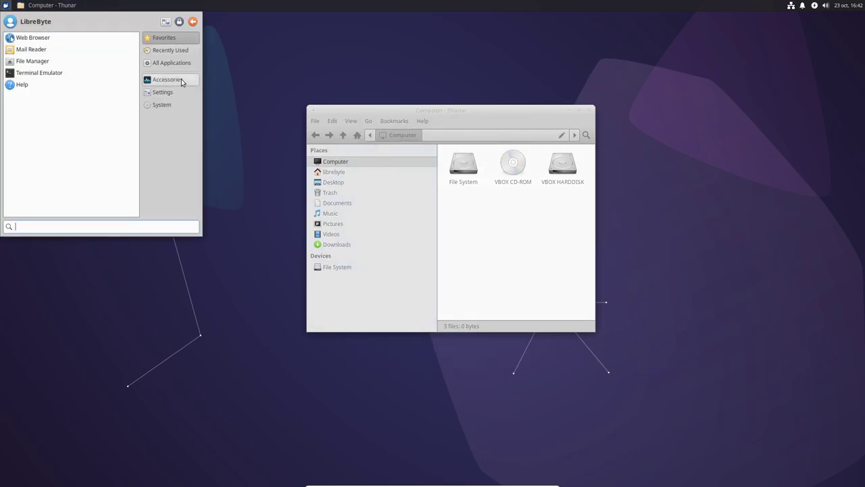
pyautogui.click(170, 92)
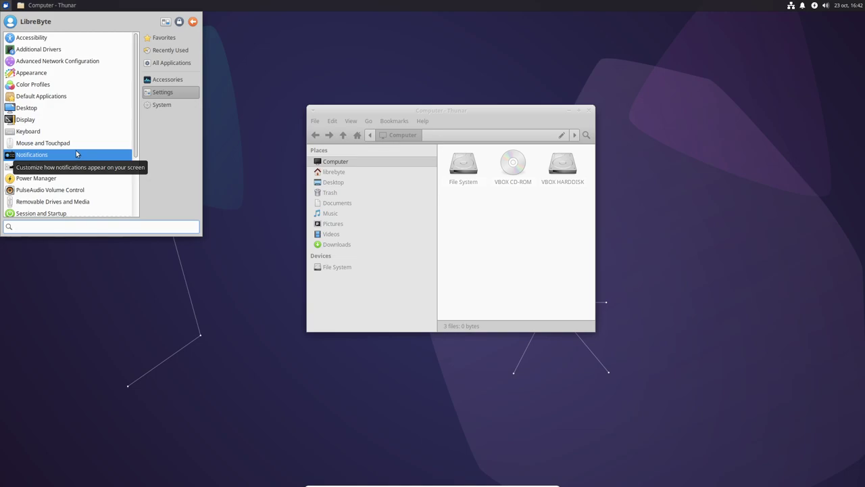
pyautogui.scroll(-3, 82, 161)
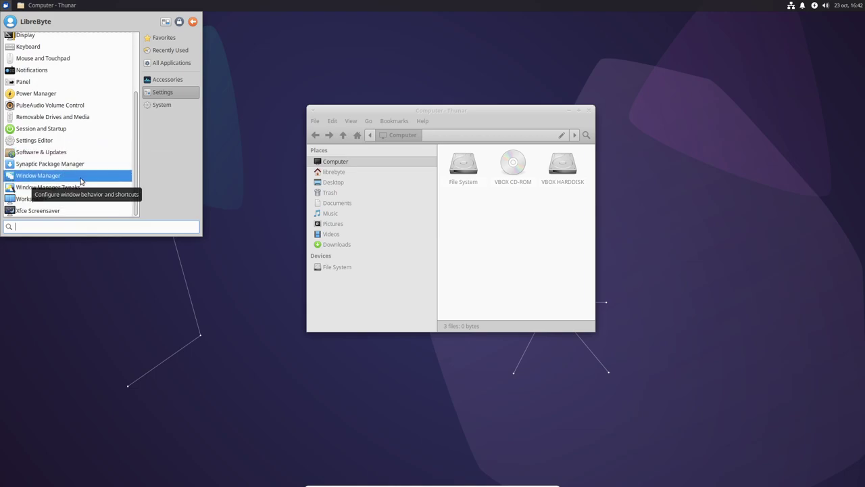
pyautogui.click(96, 177)
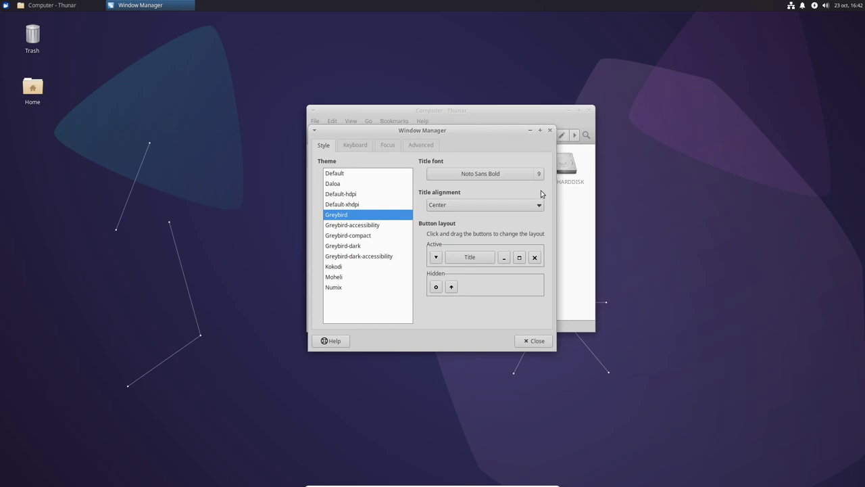
pyautogui.moveTo(483, 133); pyautogui.dragTo(588, 131)
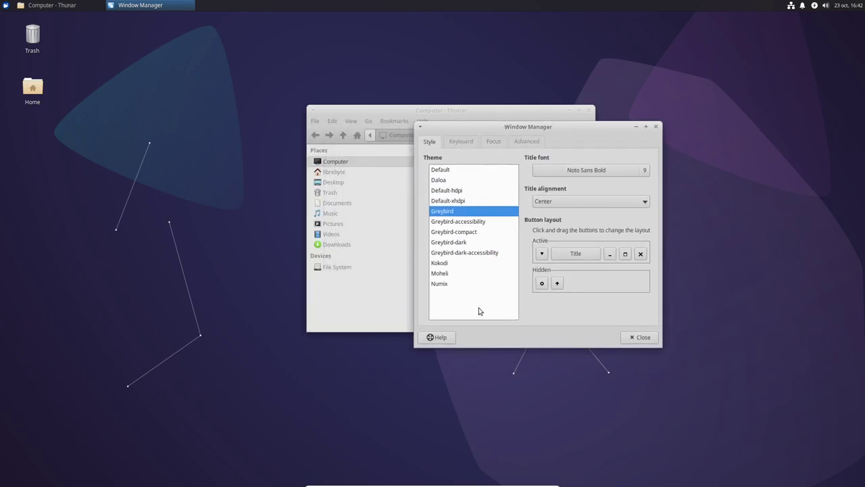
pyautogui.click(444, 263)
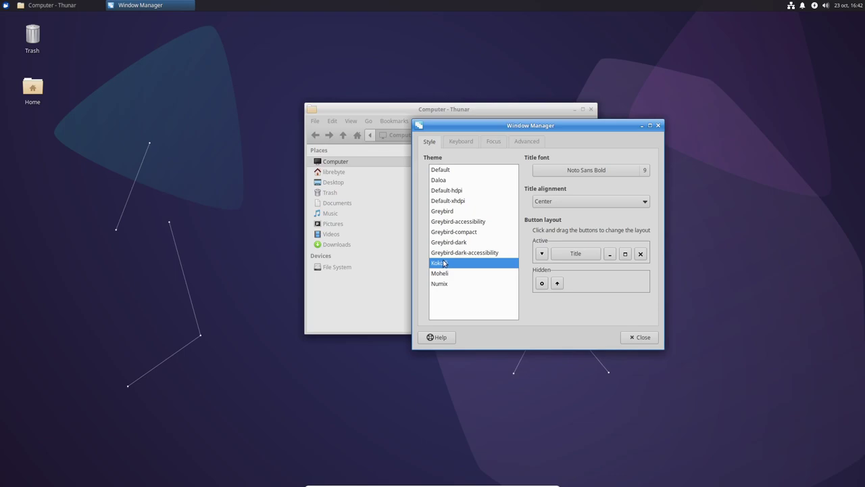
pyautogui.click(451, 212)
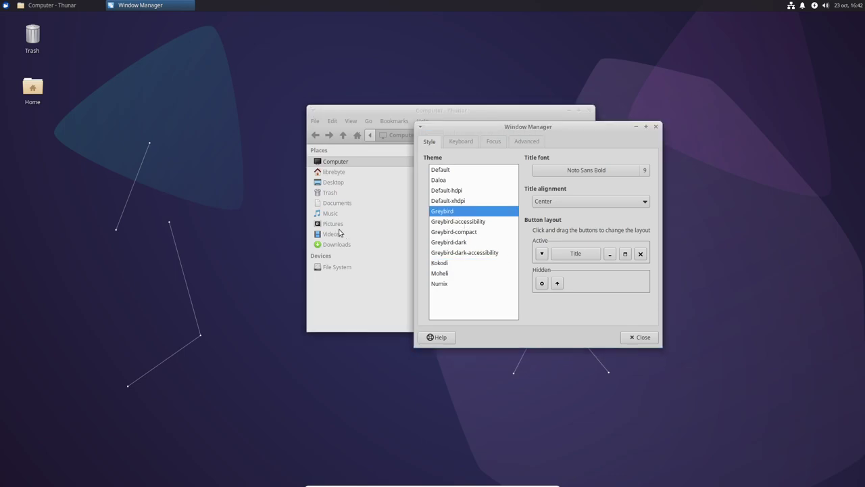
# Move Thunar up and left, then list All Applications in the Whisker menu.
pyautogui.moveTo(489, 112); pyautogui.dragTo(349, 100)
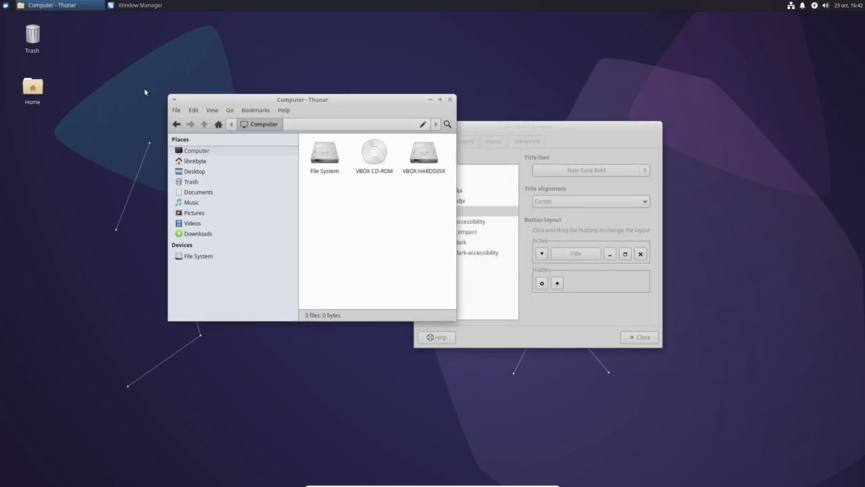
pyautogui.click(5, 4)
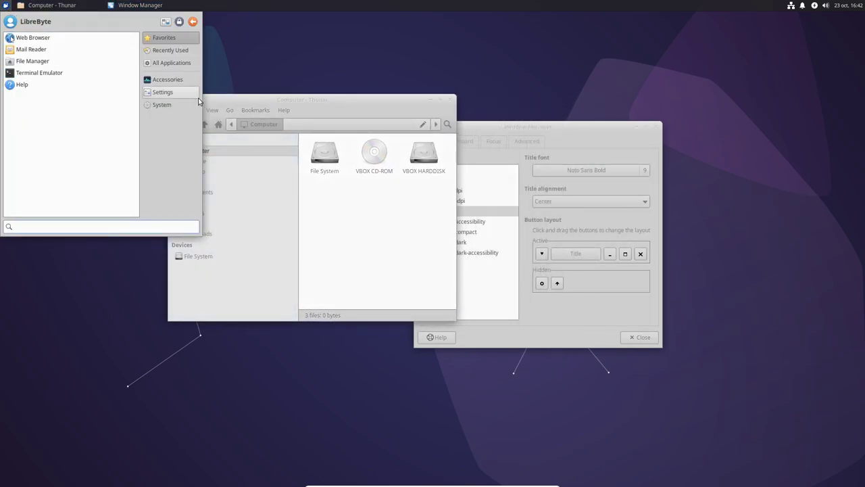
pyautogui.click(174, 62)
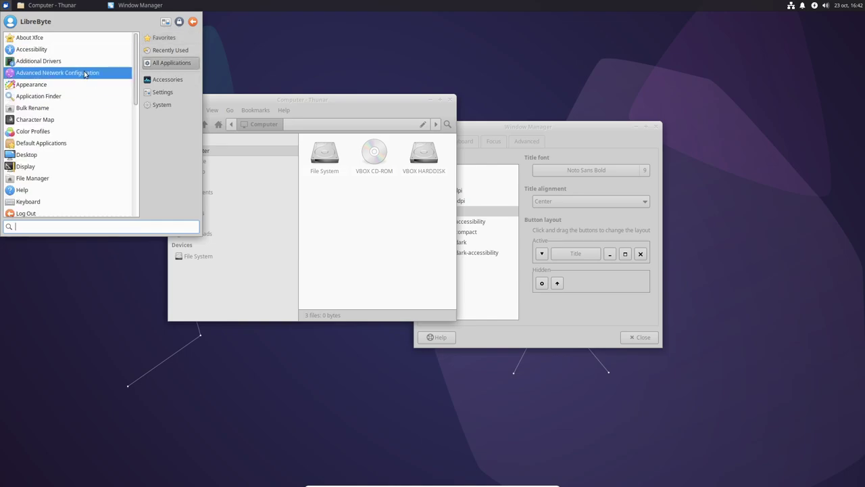
# Scroll the All Applications list down to Settings Manager and launch it.
pyautogui.scroll(-3, 85, 74)
pyautogui.scroll(-3, 84, 78)
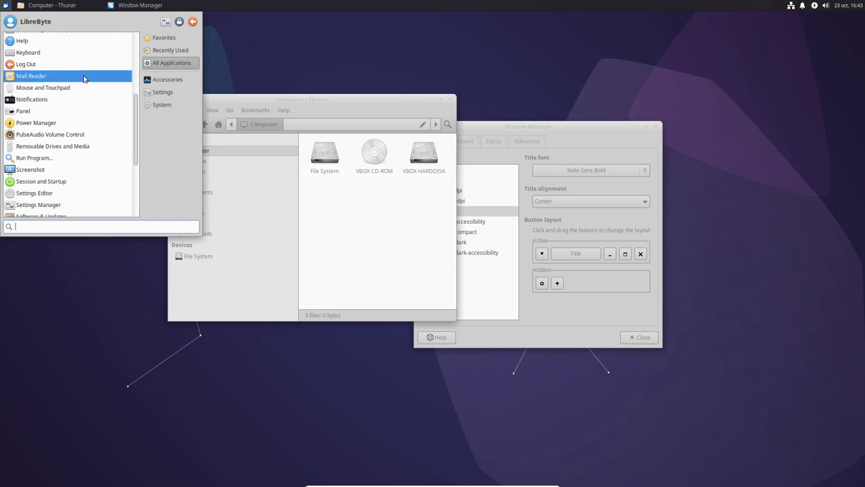
pyautogui.scroll(-1, 84, 78)
pyautogui.scroll(-3, 84, 79)
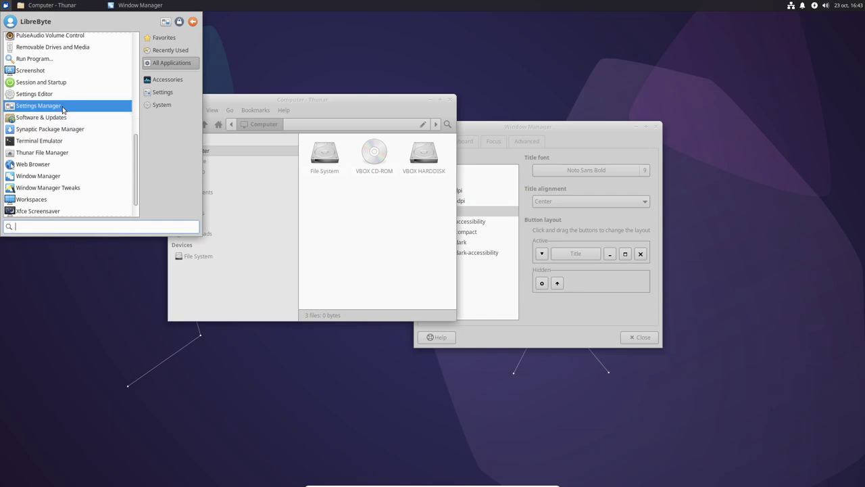
pyautogui.click(65, 109)
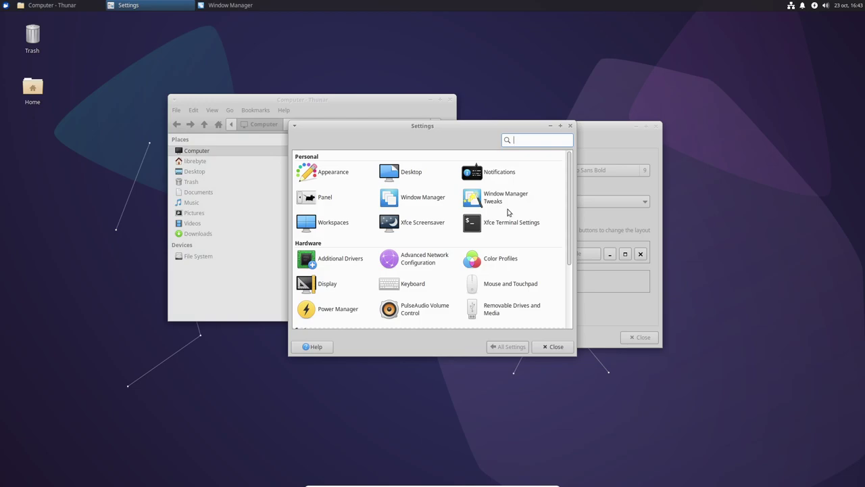
pyautogui.scroll(-3, 508, 212)
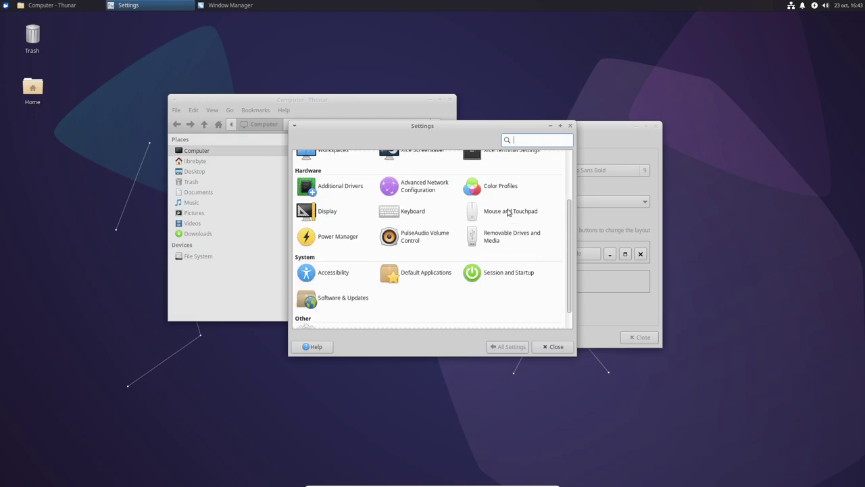
pyautogui.scroll(-1, 508, 212)
pyautogui.scroll(4, 508, 213)
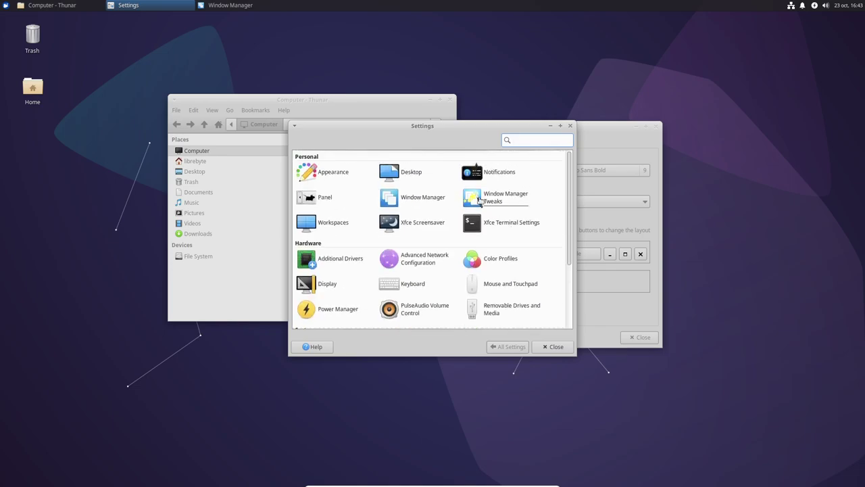
pyautogui.click(5, 4)
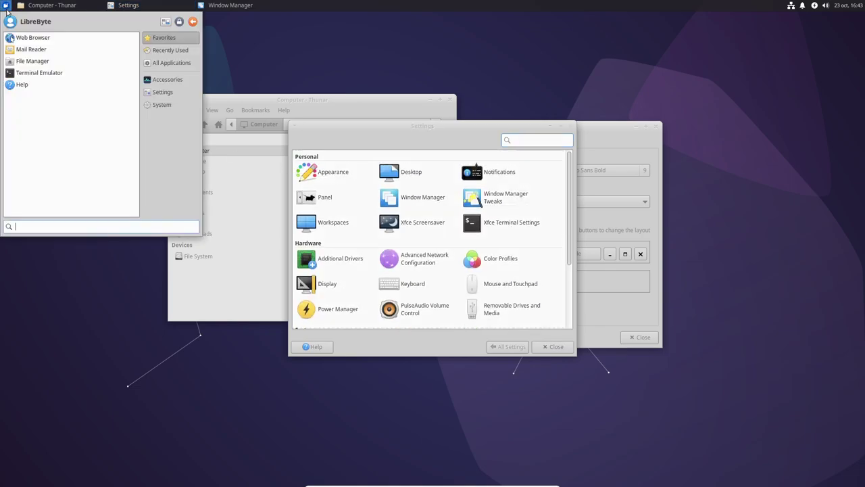
pyautogui.click(32, 51)
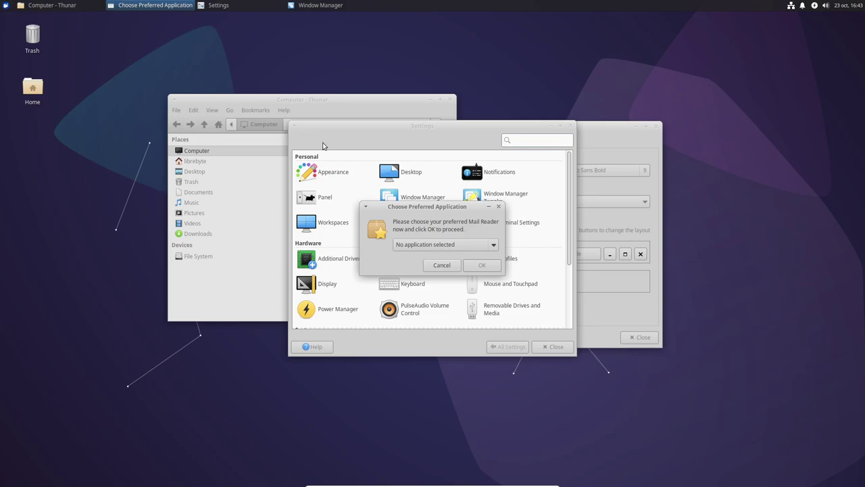
pyautogui.click(448, 266)
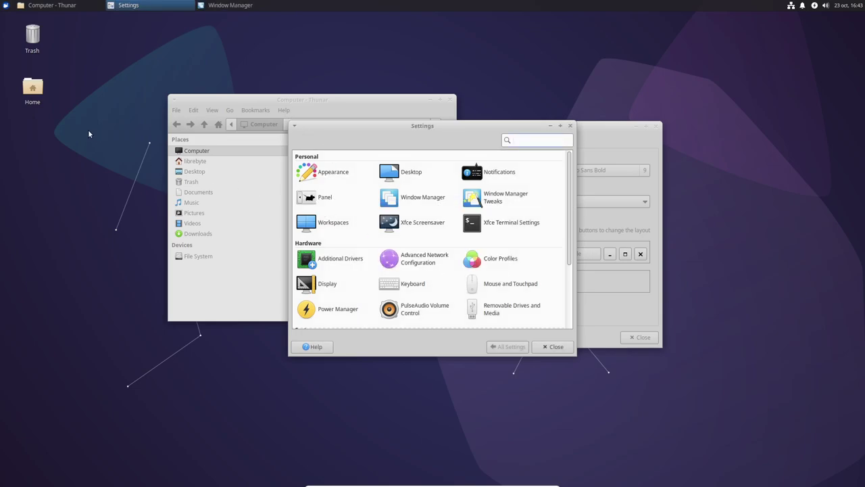
pyautogui.click(5, 5)
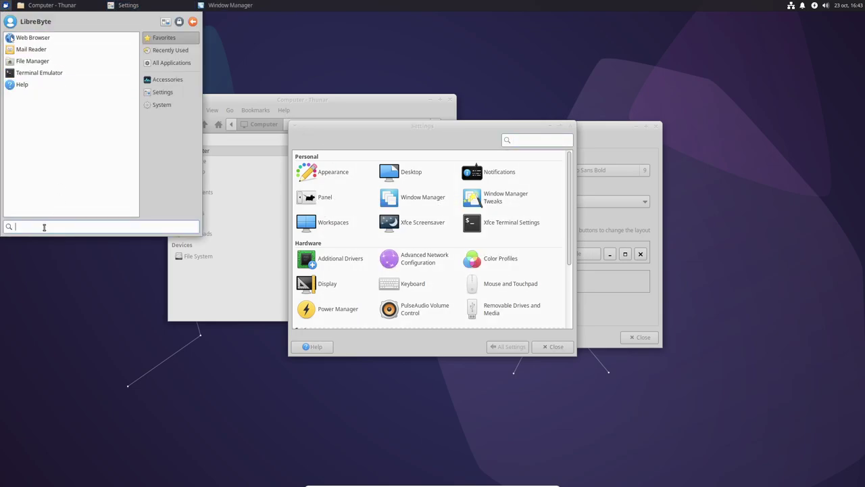
pyautogui.write('brow')
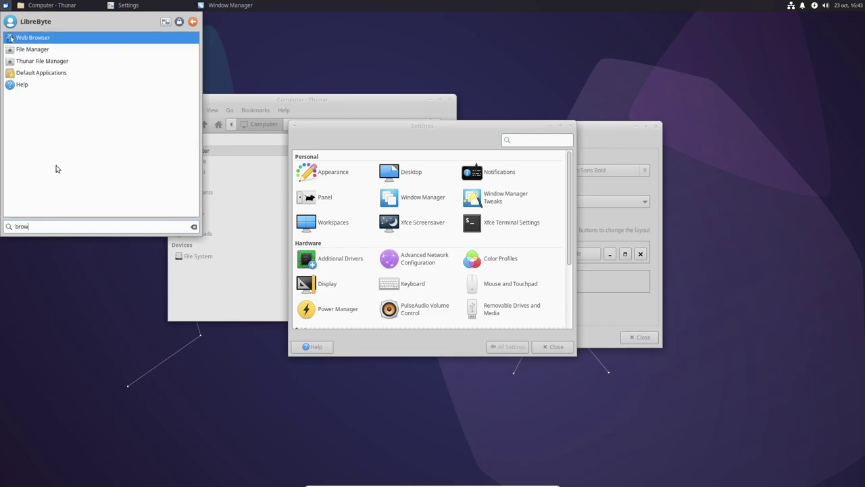
pyautogui.click(70, 37)
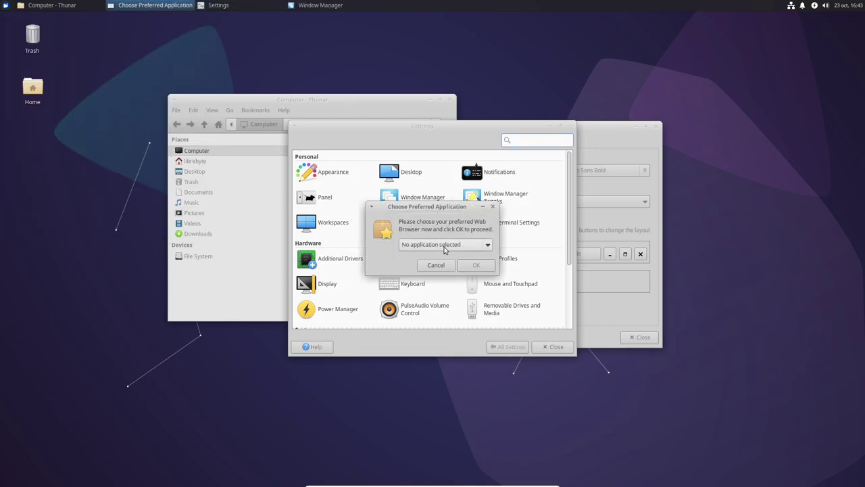
pyautogui.click(451, 267)
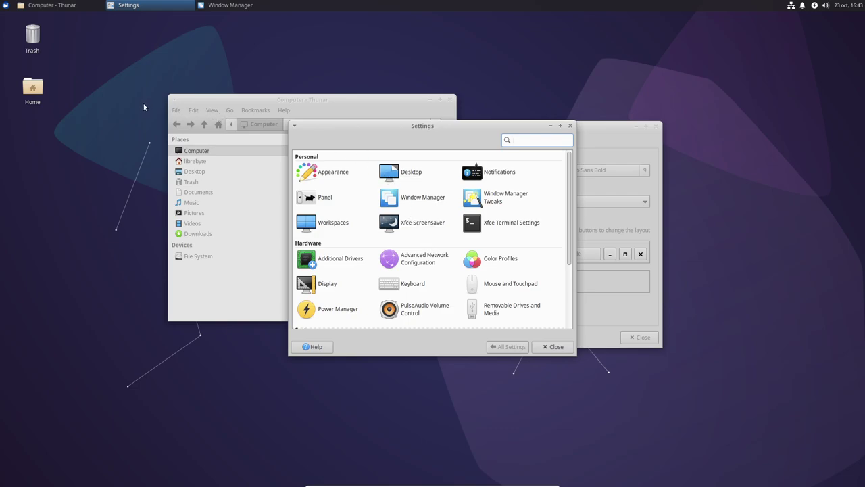
# Launch xfce4-terminal via Application Finder ('ter') and maximize it.
pyautogui.hotkey('alt', 'F2')
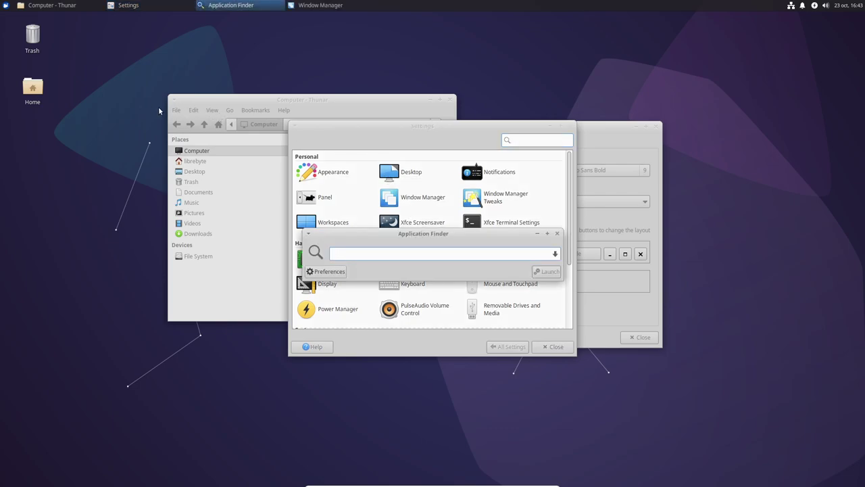
pyautogui.write('ter')
pyautogui.press('Down')
pyautogui.press('Down')
pyautogui.press('Down')
pyautogui.press('Down')
pyautogui.press('Down')
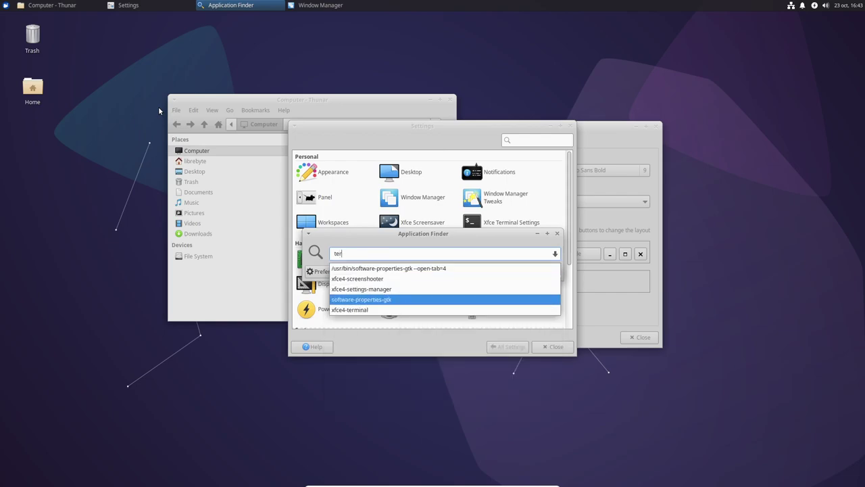
pyautogui.press('Return')
pyautogui.press('Return')
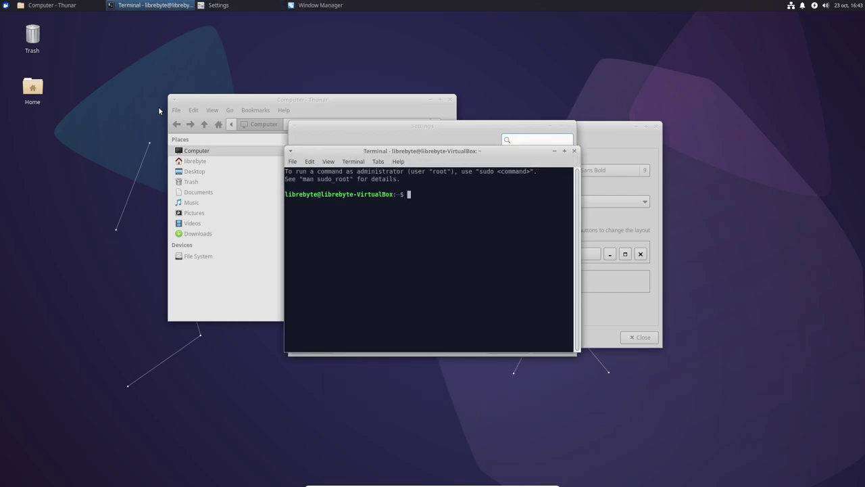
pyautogui.doubleClick(430, 152)
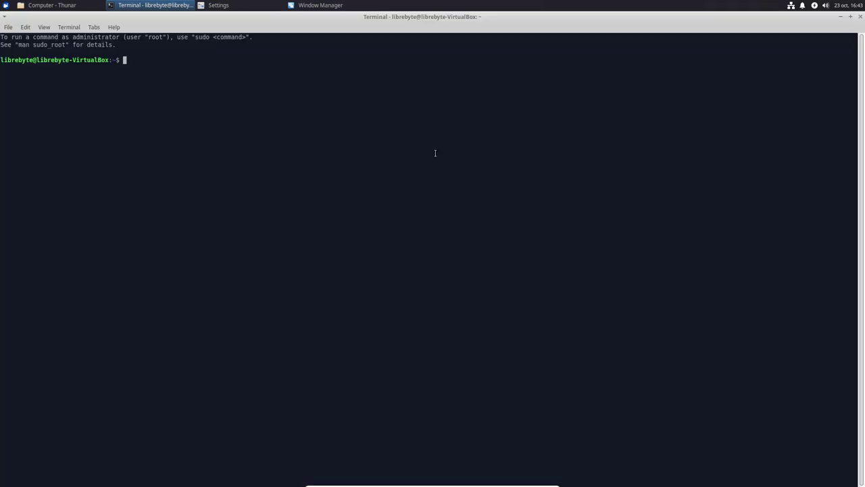
# Run 'sudo apt install firefox' in the terminal.
pyautogui.write('sudo apt i')
pyautogui.write('nstas;l')
pyautogui.press('BackSpace')
pyautogui.press('BackSpace')
pyautogui.press('BackSpace')
pyautogui.write('tas;l')
pyautogui.press('BackSpace')
pyautogui.press('BackSpace')
pyautogui.press('BackSpace')
pyautogui.write('ll firefox')
pyautogui.press('Return')
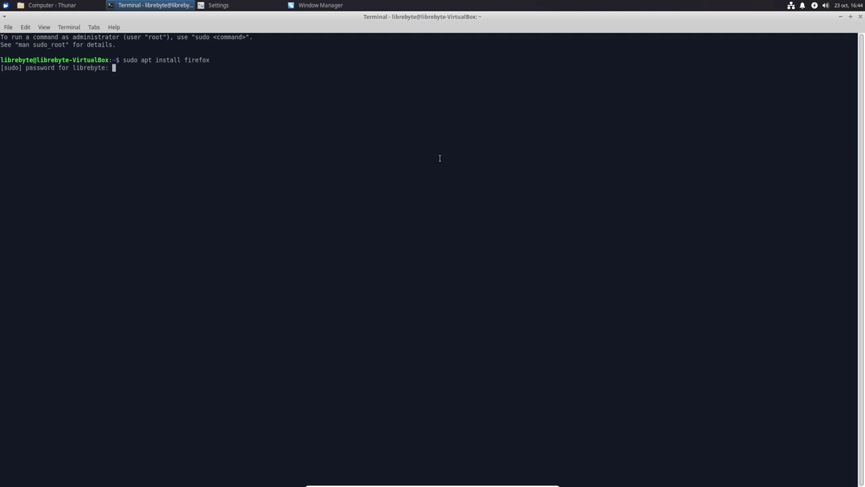
# Enter the sudo password to start the Firefox install, then leave full-screen mode.
pyautogui.press('Return')
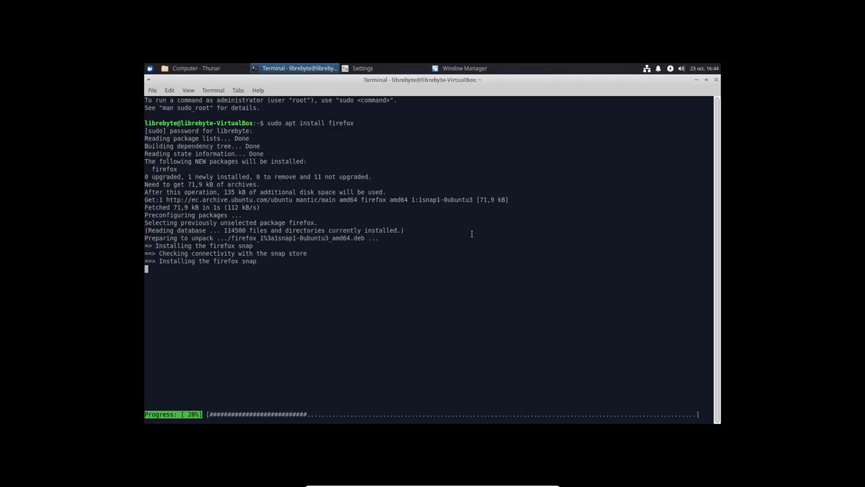
pyautogui.hotkey('ctrl', 'f')
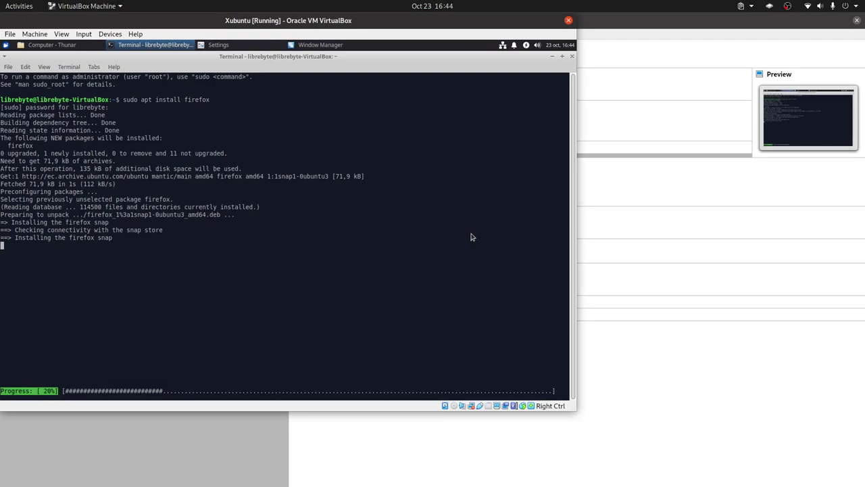
# Switch the VM back to full-screen while the Firefox snap keeps installing.
pyautogui.hotkey('ctrl', 'f')
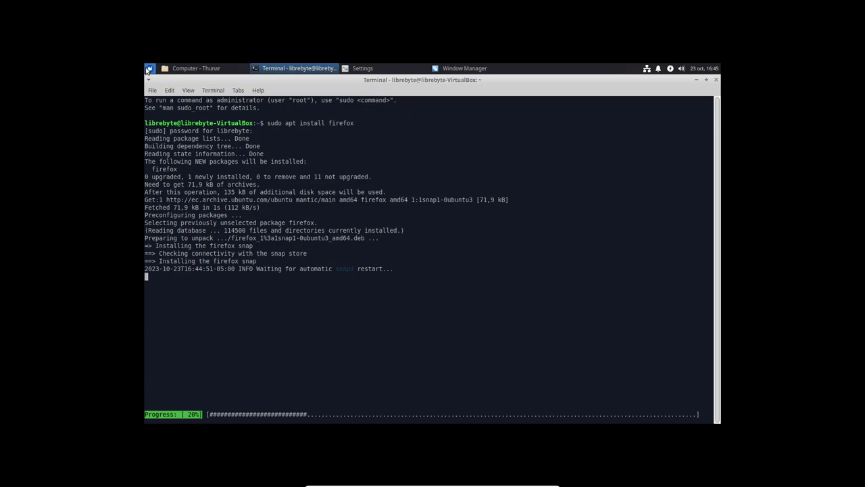
pyautogui.click(149, 68)
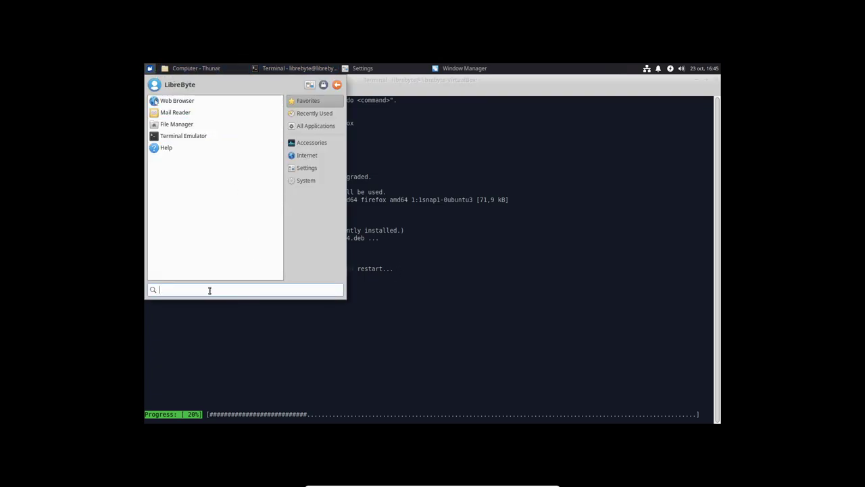
pyautogui.write('fire')
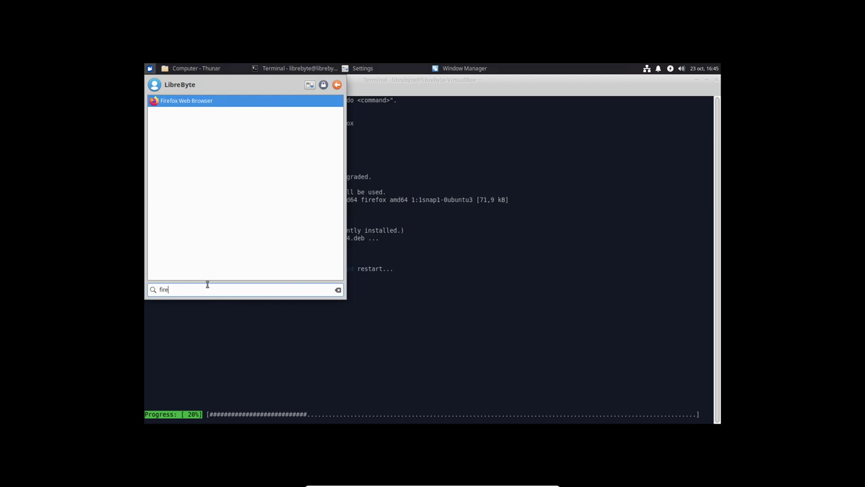
pyautogui.click(221, 102)
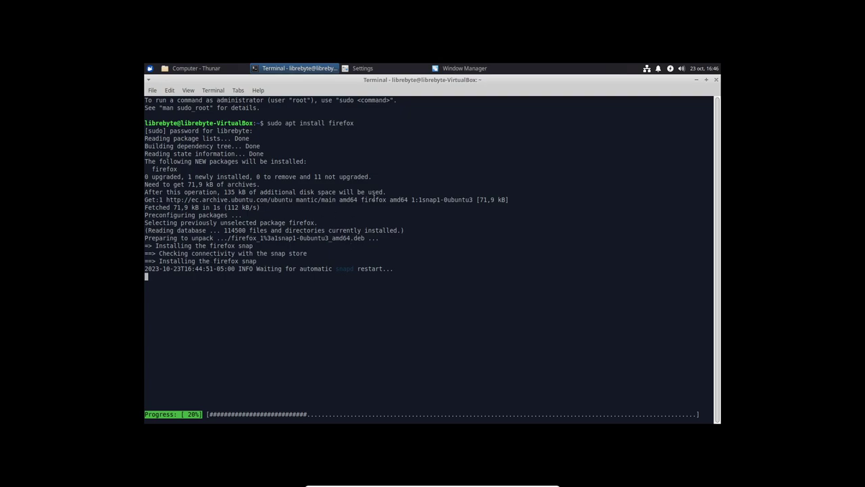
# Launch the newly installed Firefox by searching 'fi' in the Whisker menu.
pyautogui.doubleClick(433, 198)
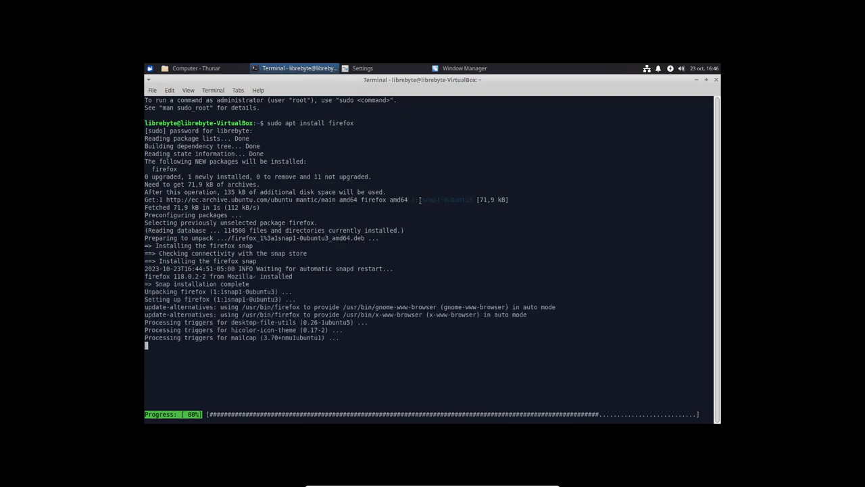
pyautogui.click(149, 69)
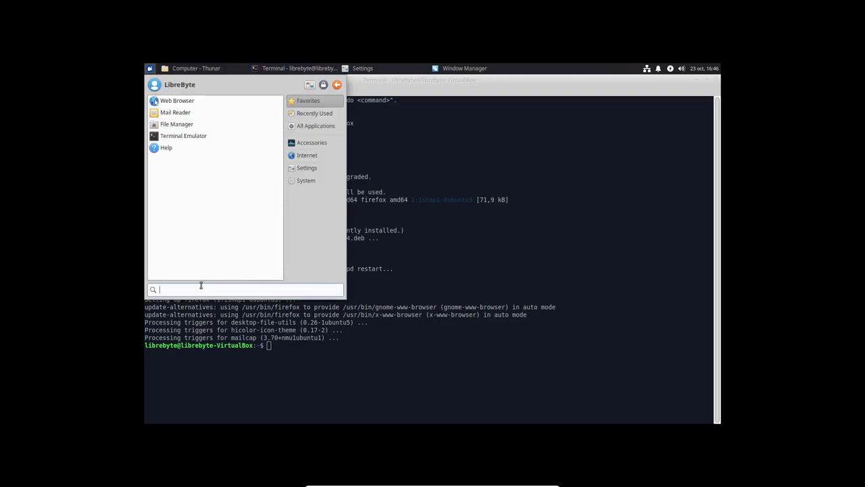
pyautogui.write('fi')
pyautogui.press('Escape')
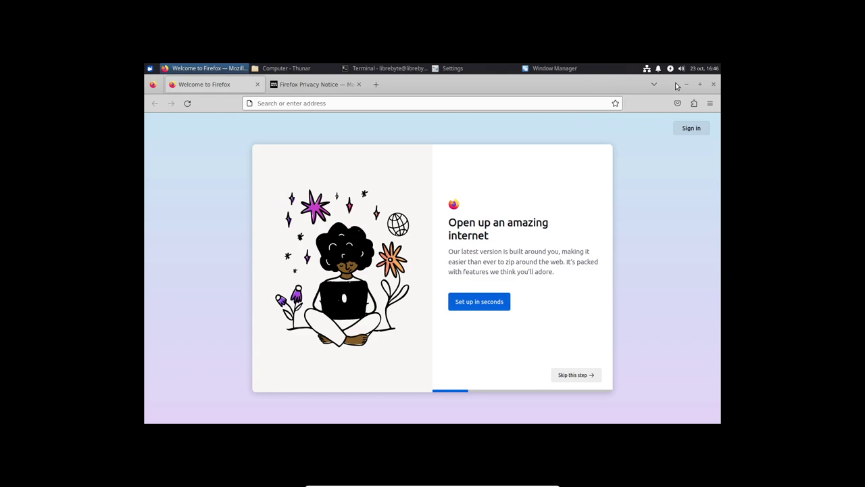
# Close the Firefox, Terminal, Settings, Thunar and Window Manager windows.
pyautogui.click(715, 86)
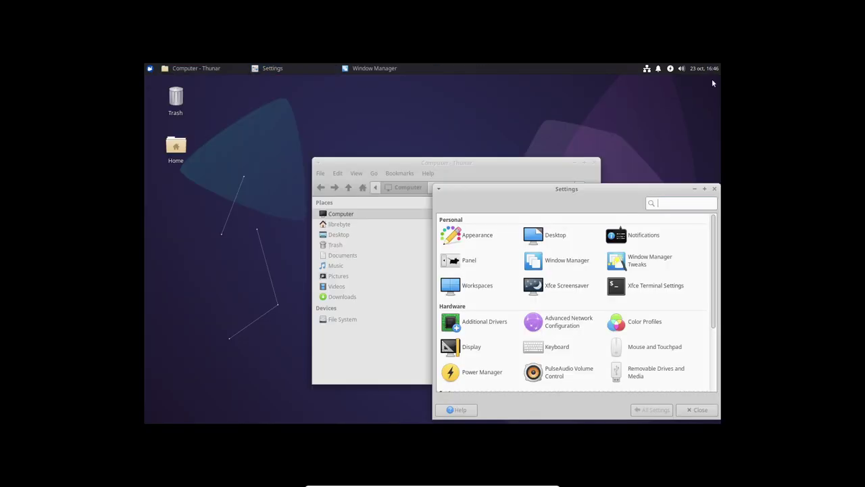
pyautogui.click(715, 79)
pyautogui.click(714, 188)
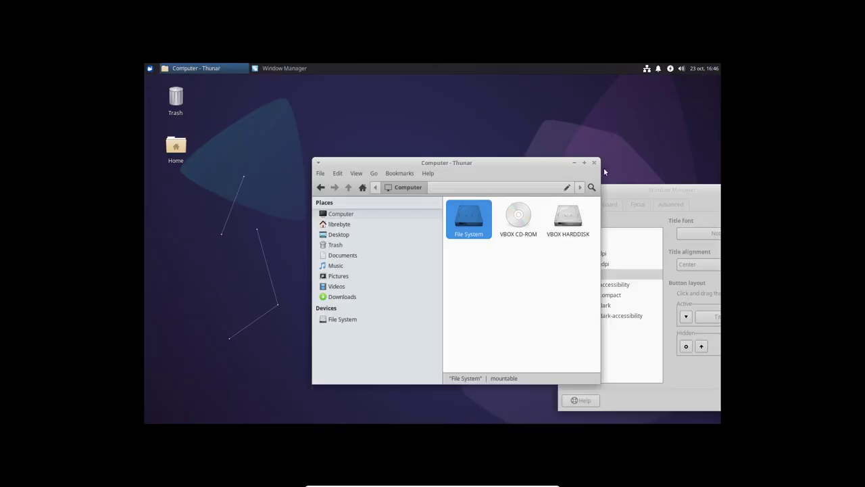
pyautogui.click(594, 163)
pyautogui.moveTo(705, 194); pyautogui.dragTo(559, 172)
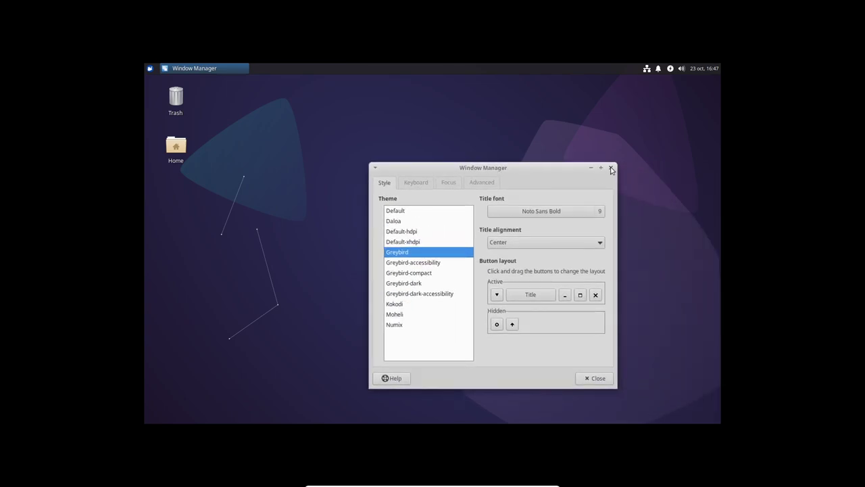
pyautogui.click(609, 168)
pyautogui.click(150, 68)
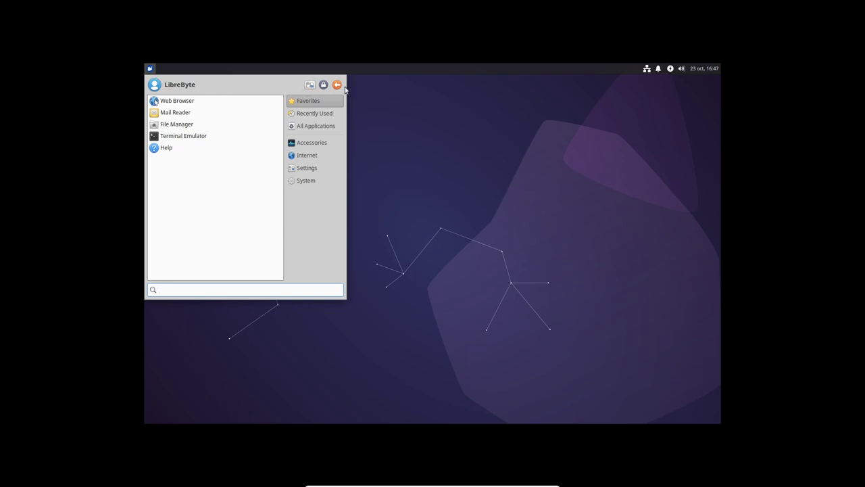
# Choose Shut Down from the Whisker menu's log-out options.
pyautogui.click(337, 85)
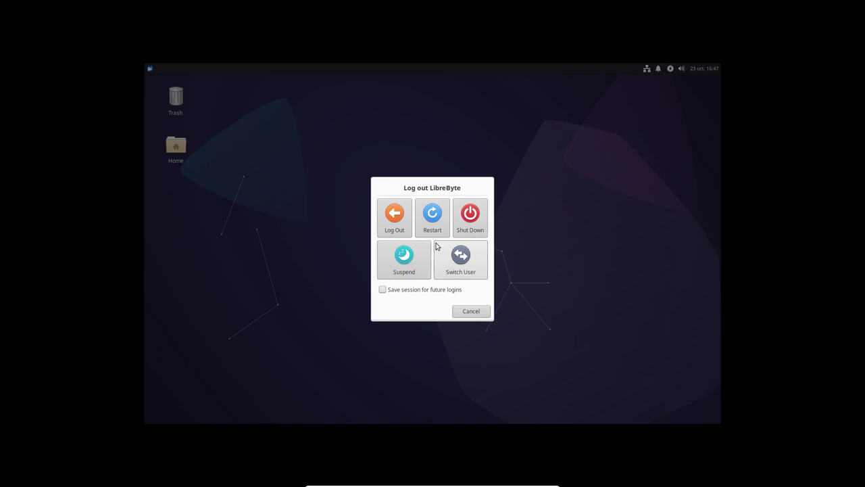
pyautogui.click(480, 224)
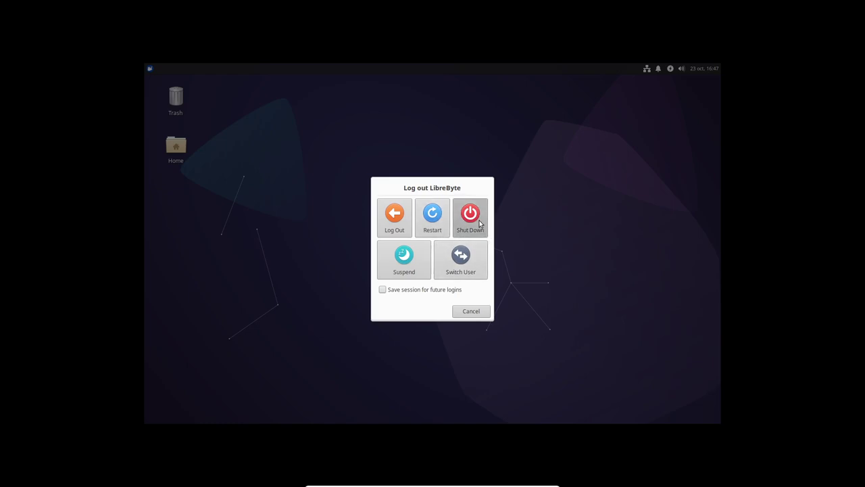